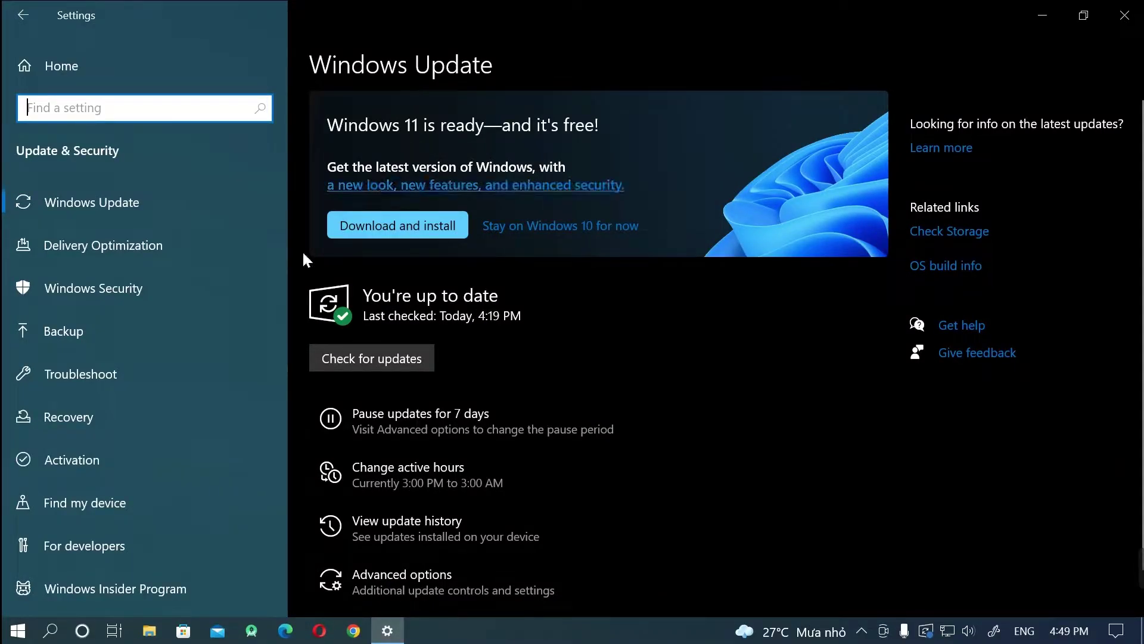
# Search Windows for regedit, open Registry Editor and reposition its window over the Settings page.
pyautogui.click(64, 636)
pyautogui.write('re')
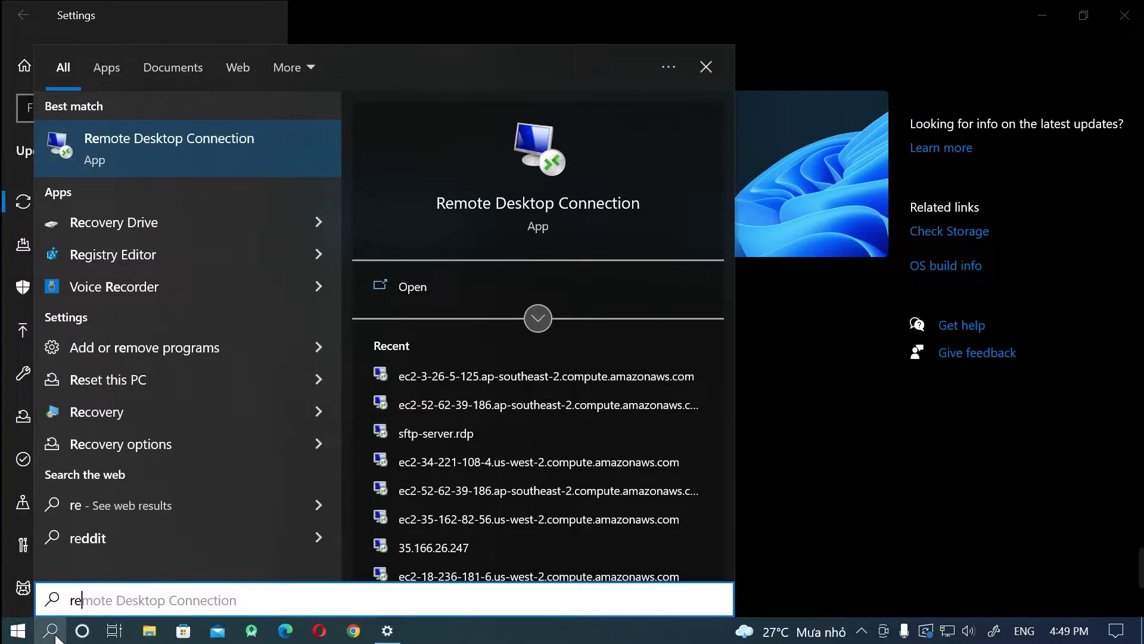
pyautogui.write('gedit')
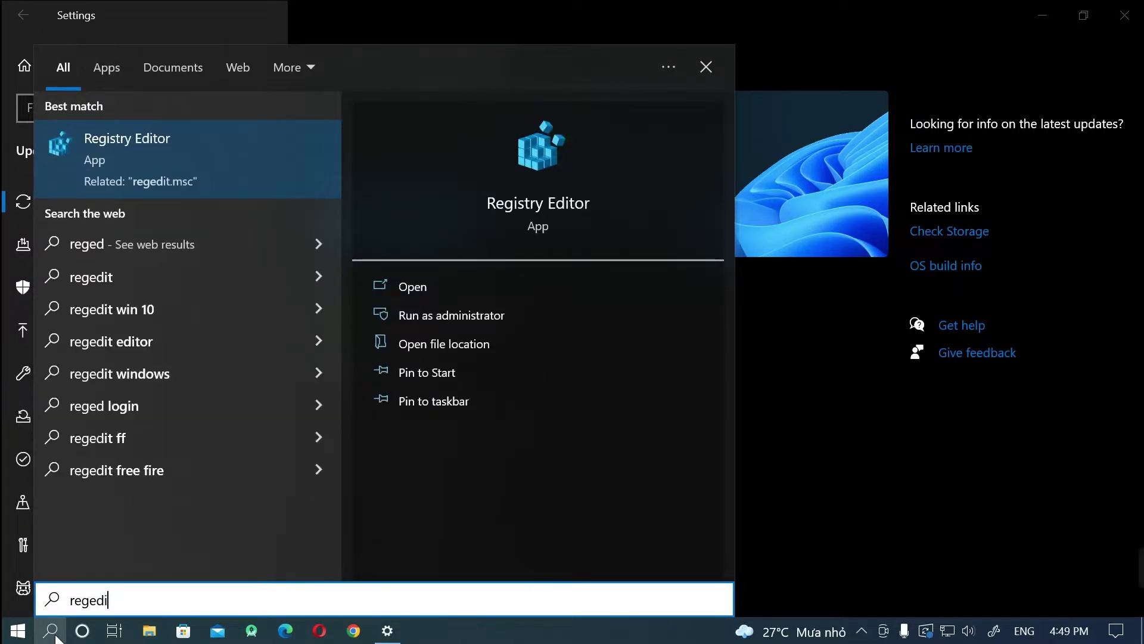
pyautogui.click(173, 163)
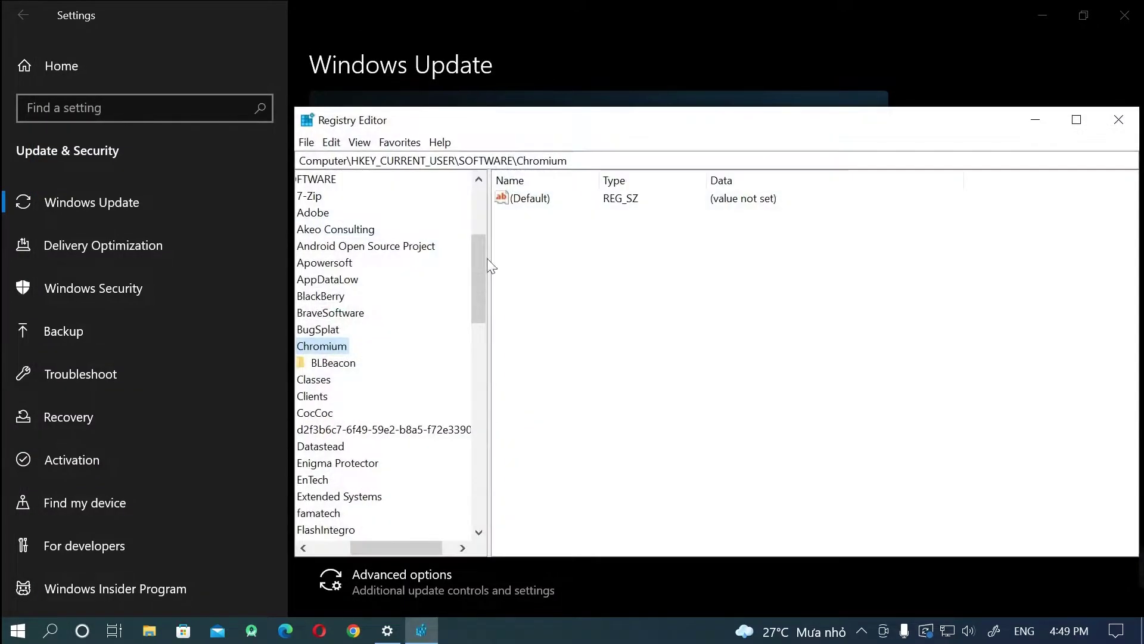
pyautogui.moveTo(598, 125); pyautogui.dragTo(507, 117)
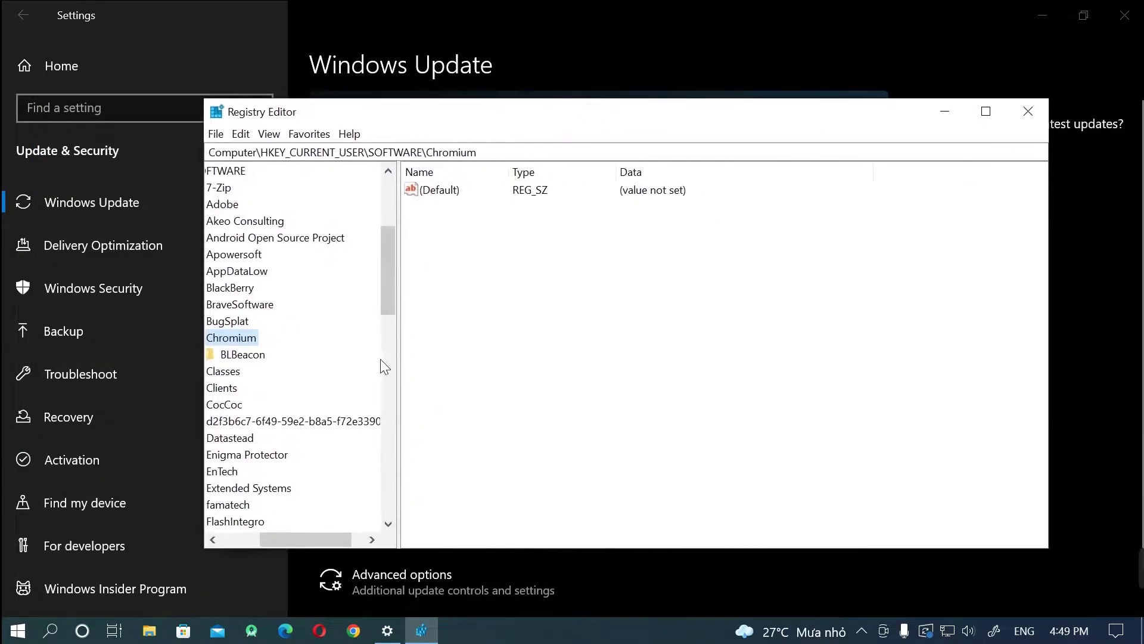
# Collapse the registry tree to its root hives and select HKEY_LOCAL_MACHINE.
pyautogui.press('Left')
pyautogui.press('Left')
pyautogui.press('Left')
pyautogui.press('Left')
pyautogui.press('Left')
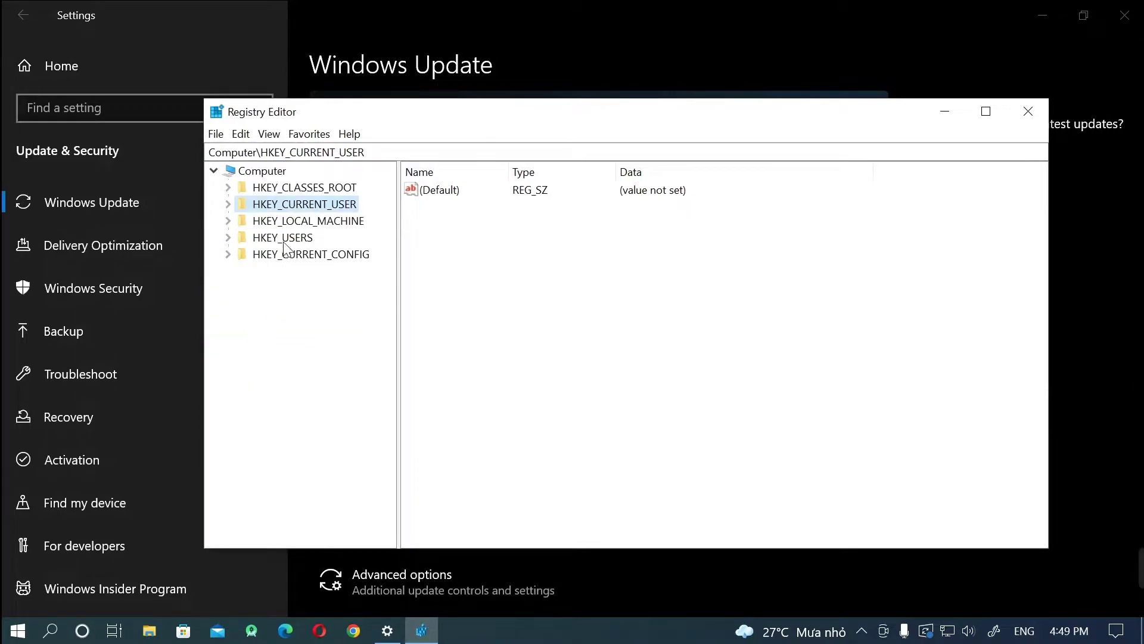
pyautogui.click(292, 225)
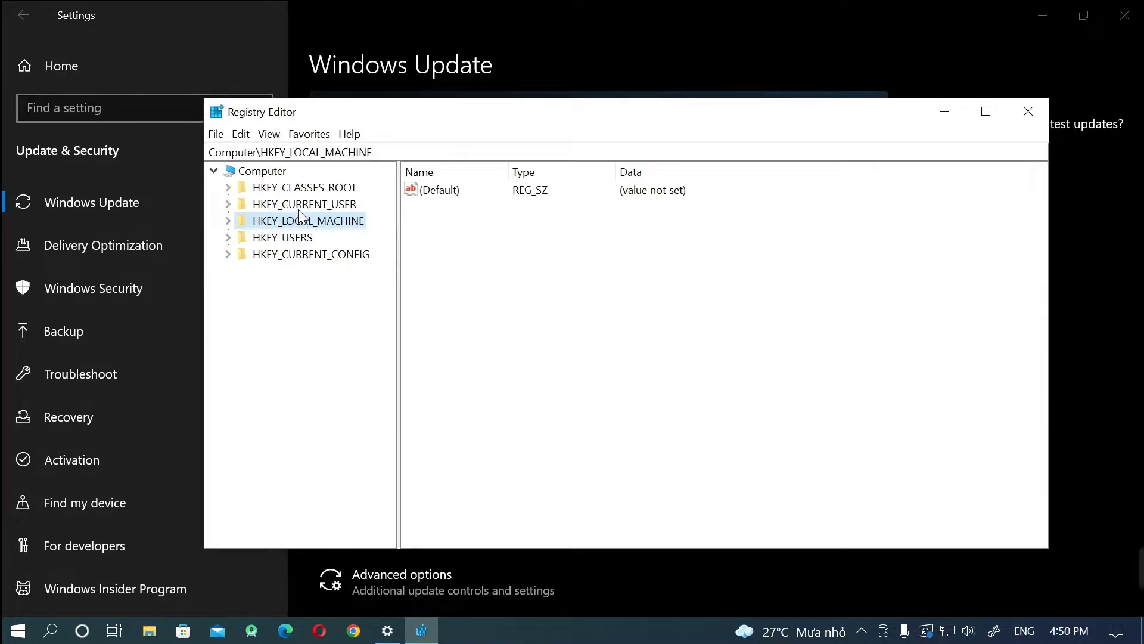
pyautogui.moveTo(439, 114); pyautogui.dragTo(401, 46)
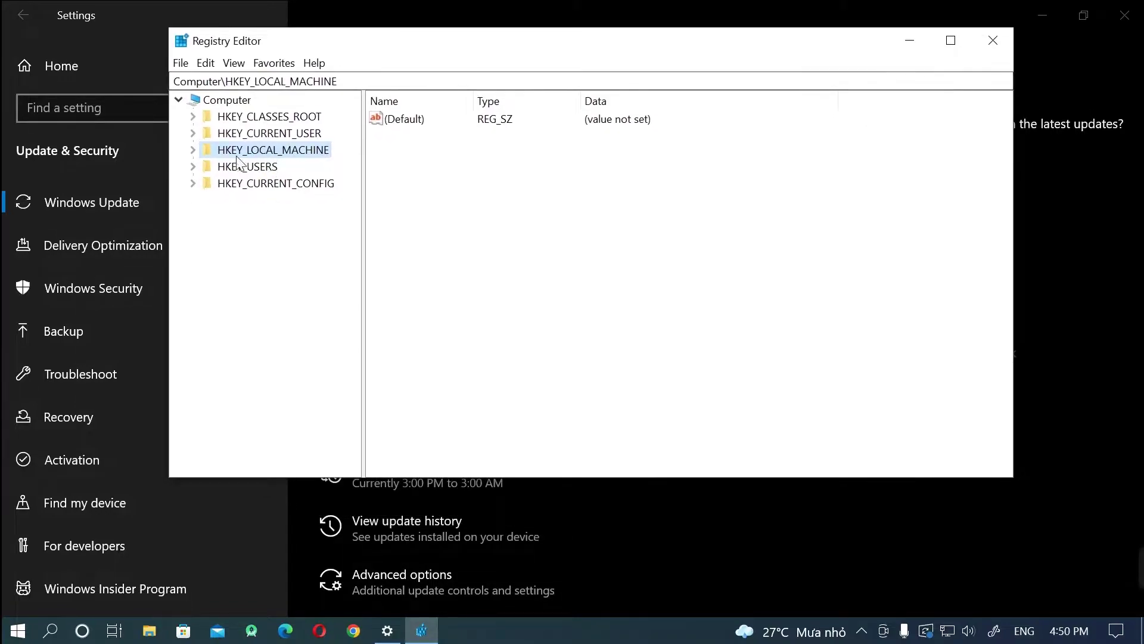
# Expand HKEY_LOCAL_MACHINE, its SOFTWARE key and the Policies key inside it.
pyautogui.doubleClick(276, 150)
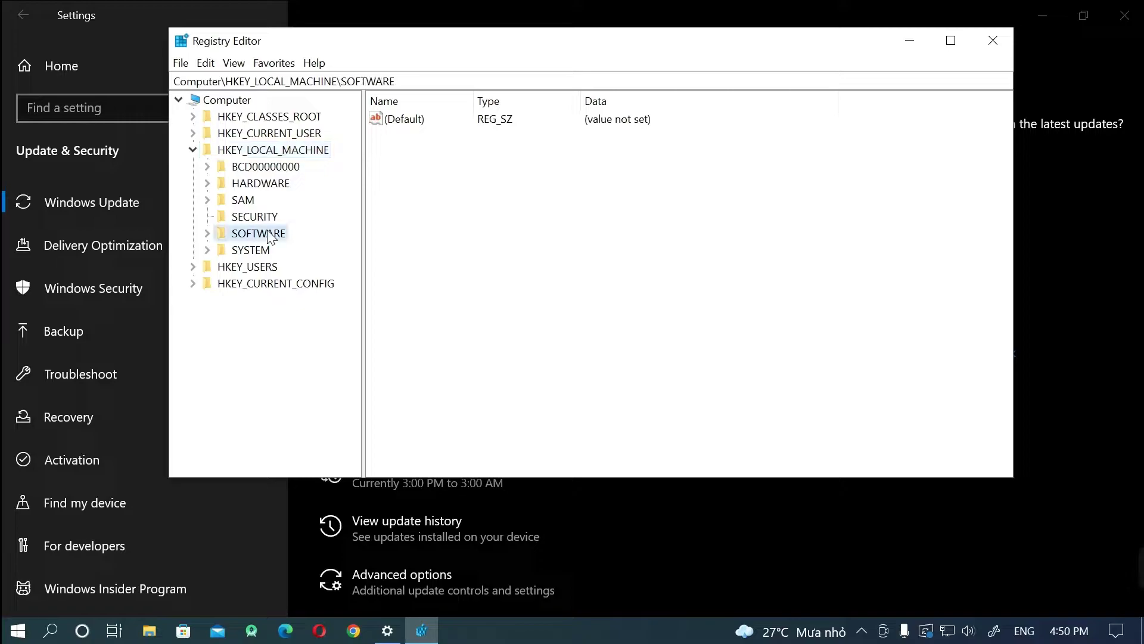
pyautogui.doubleClick(270, 234)
pyautogui.scroll(-5, 283, 244)
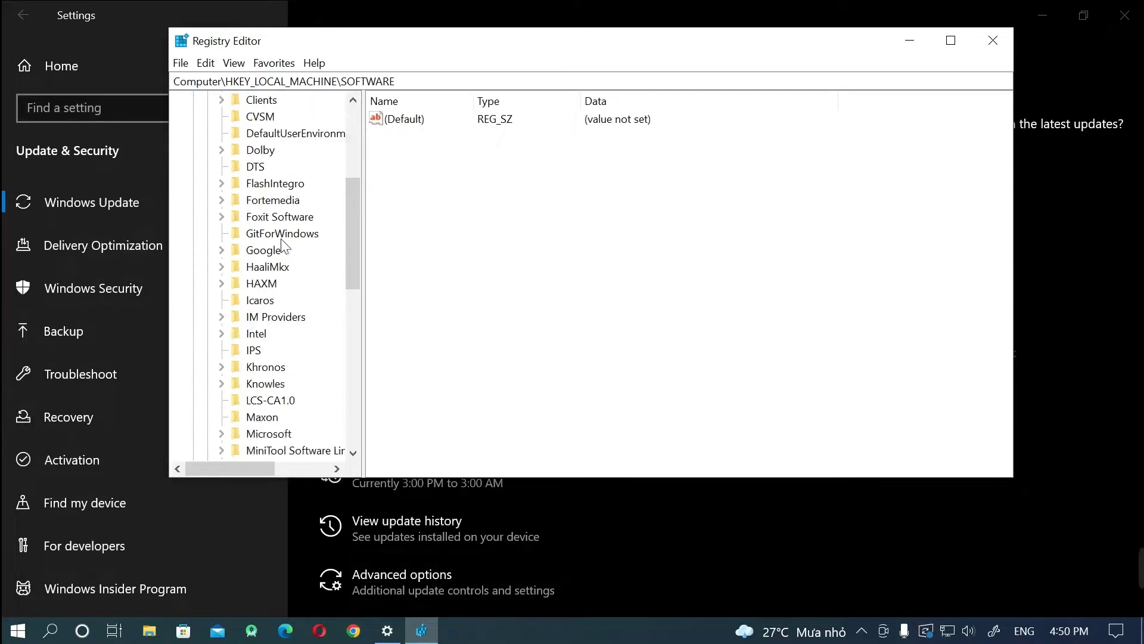
pyautogui.scroll(-3, 283, 244)
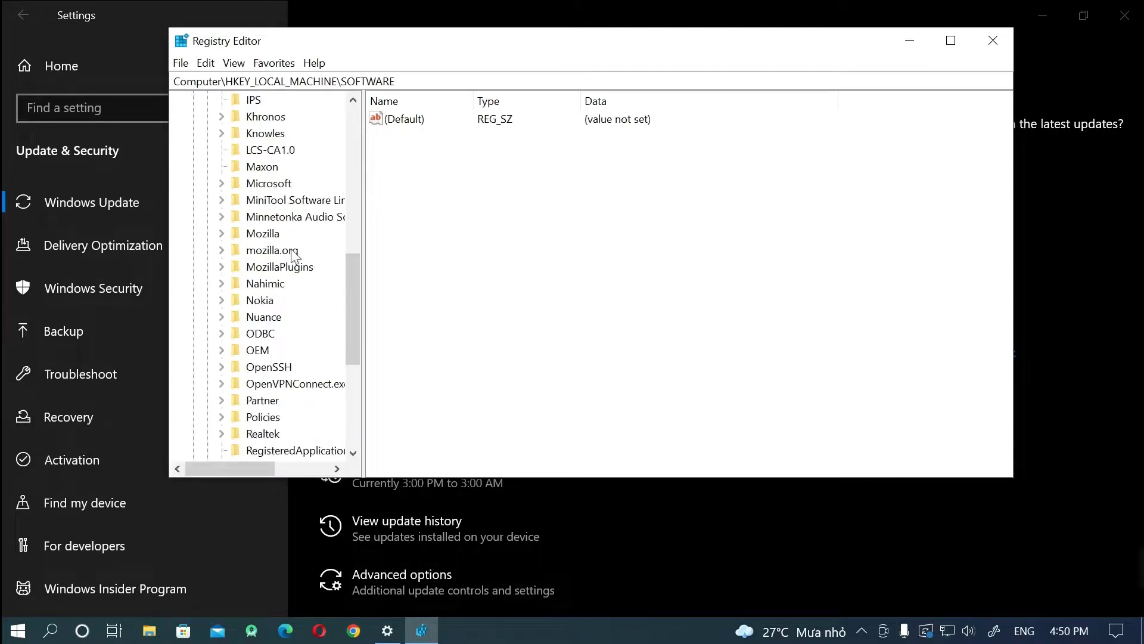
pyautogui.doubleClick(263, 367)
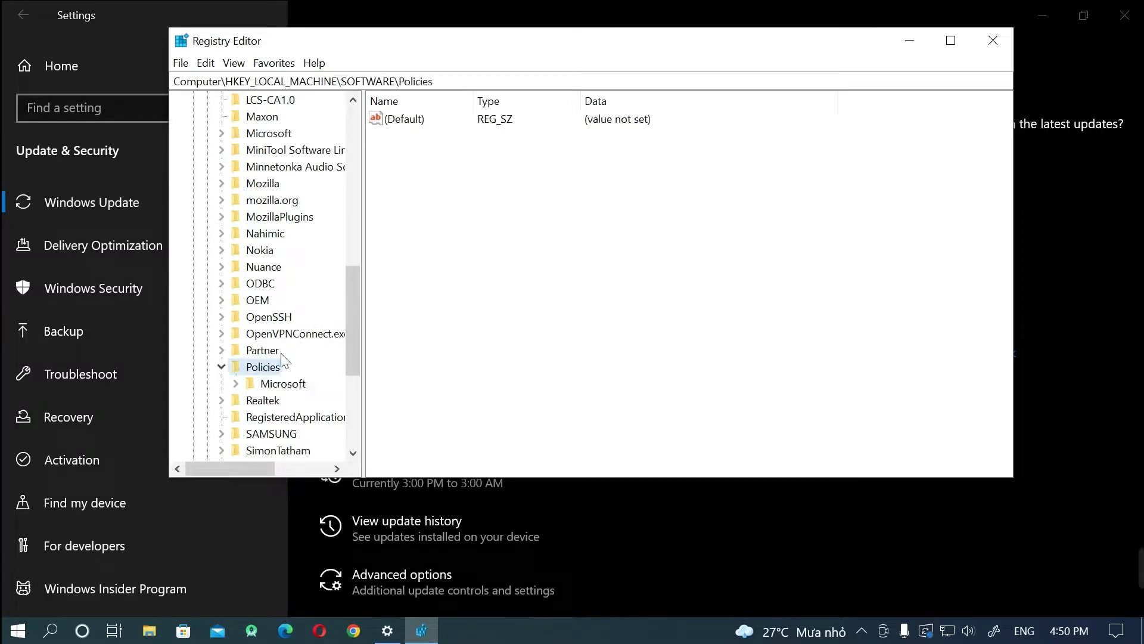
pyautogui.scroll(-3, 330, 324)
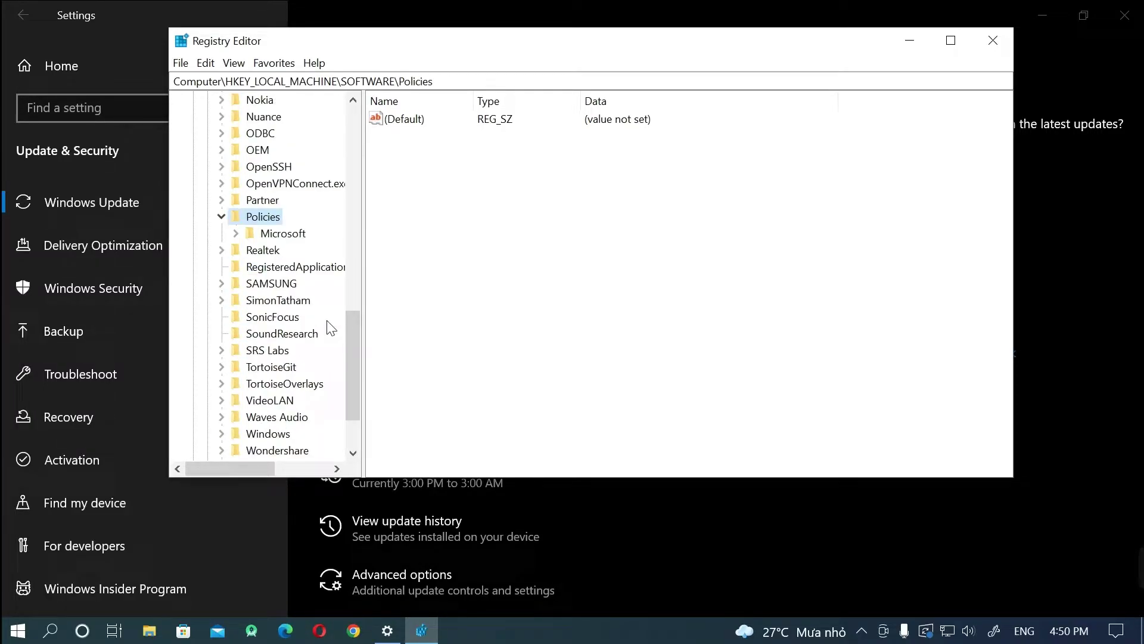
# Expand Microsoft and Windows under Policies, and open the WindowsUpdate key.
pyautogui.doubleClick(281, 236)
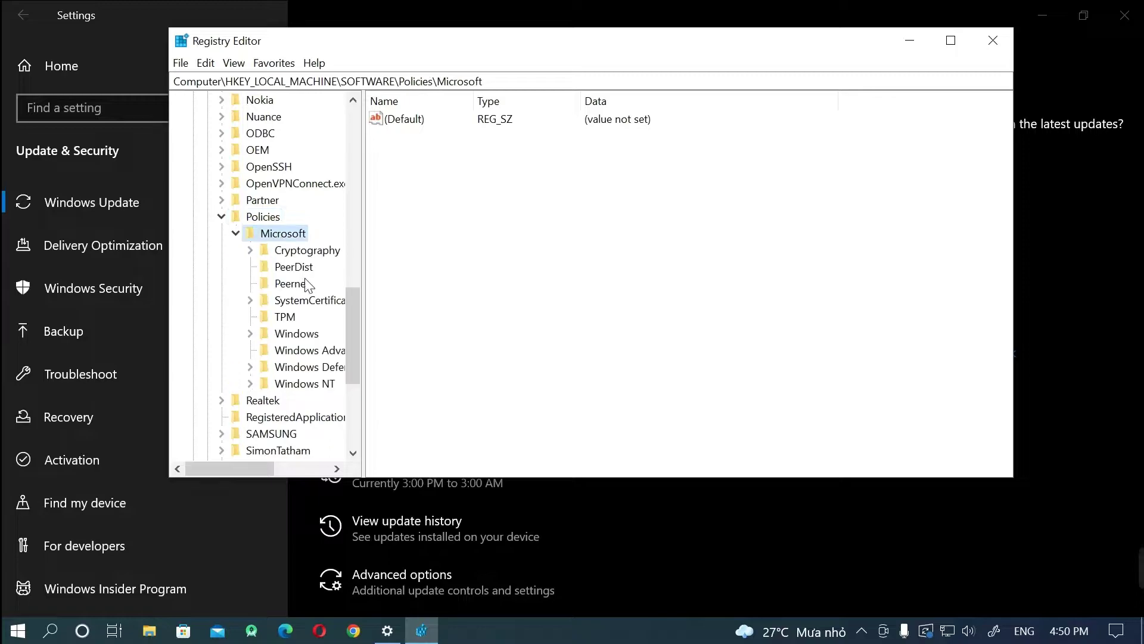
pyautogui.scroll(-1, 307, 284)
pyautogui.doubleClick(307, 285)
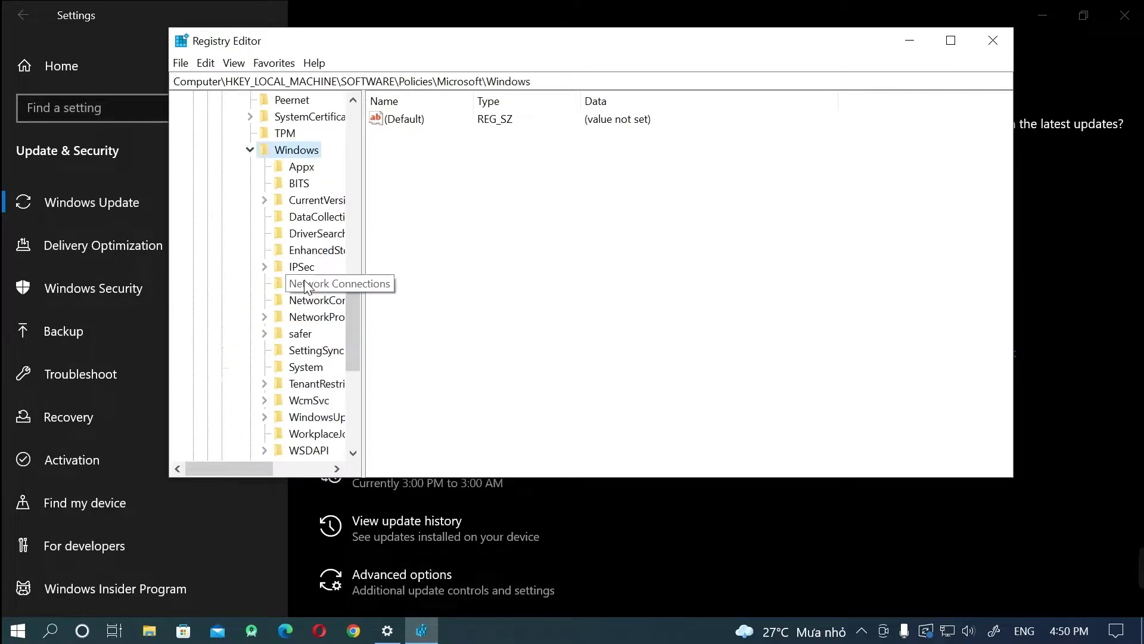
pyautogui.moveTo(352, 308); pyautogui.dragTo(358, 327)
pyautogui.moveTo(249, 469); pyautogui.dragTo(273, 463)
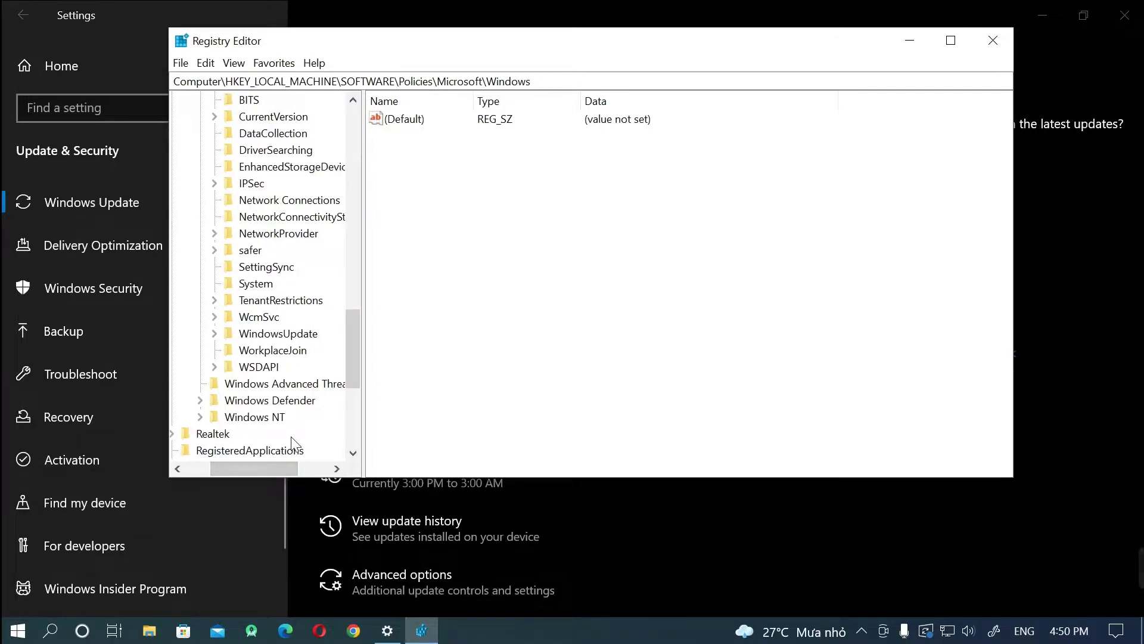
pyautogui.doubleClick(290, 337)
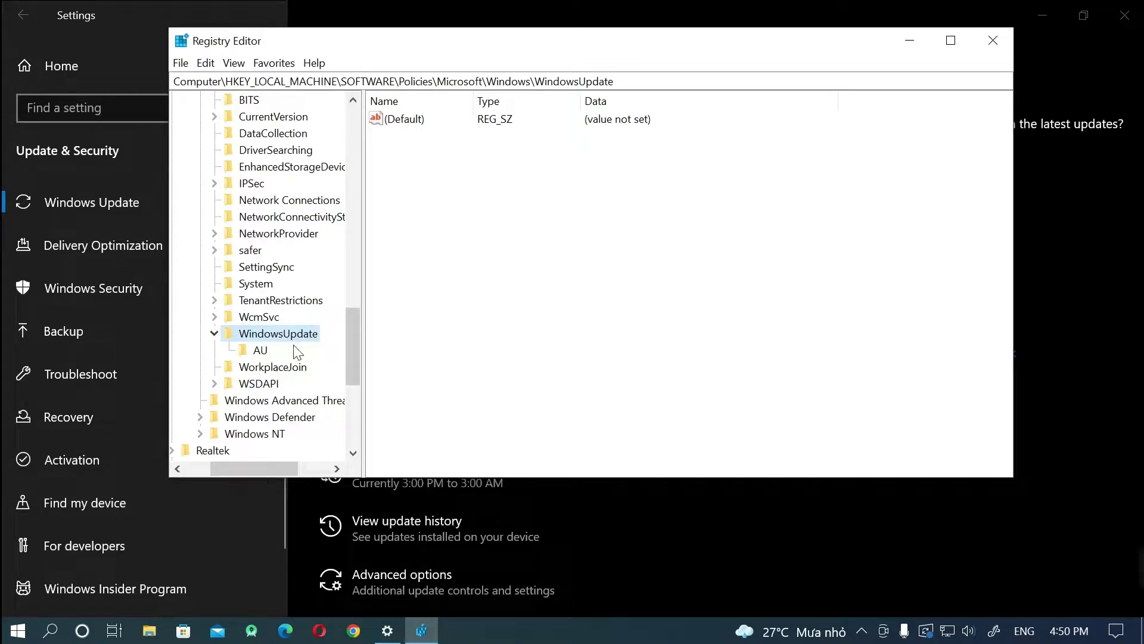
pyautogui.rightClick(247, 336)
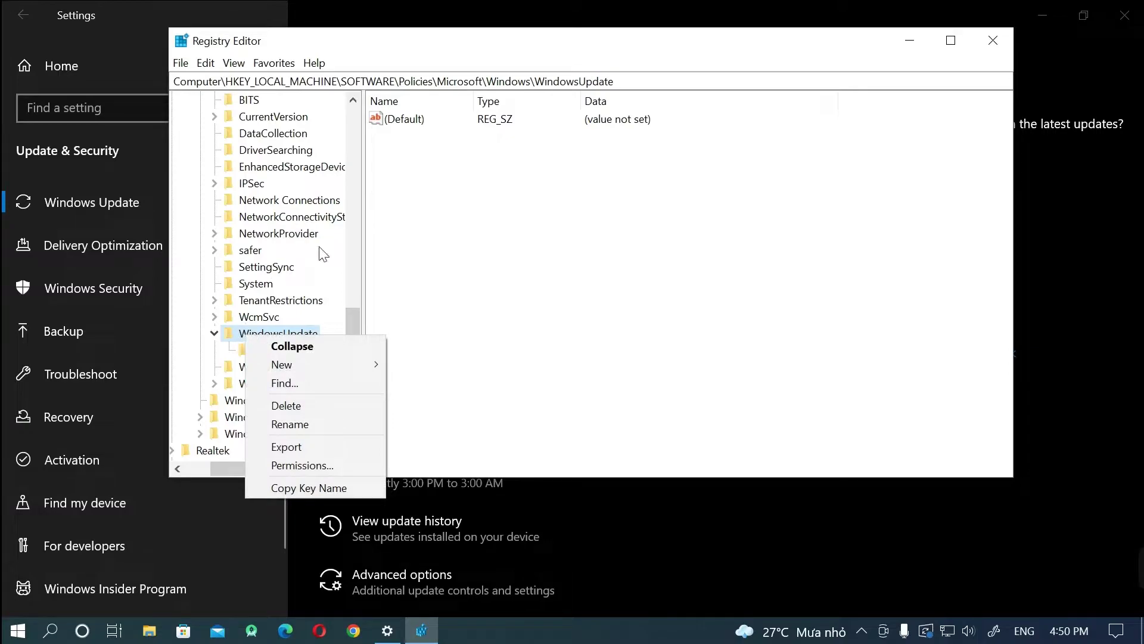
pyautogui.moveTo(353, 325); pyautogui.dragTo(352, 302)
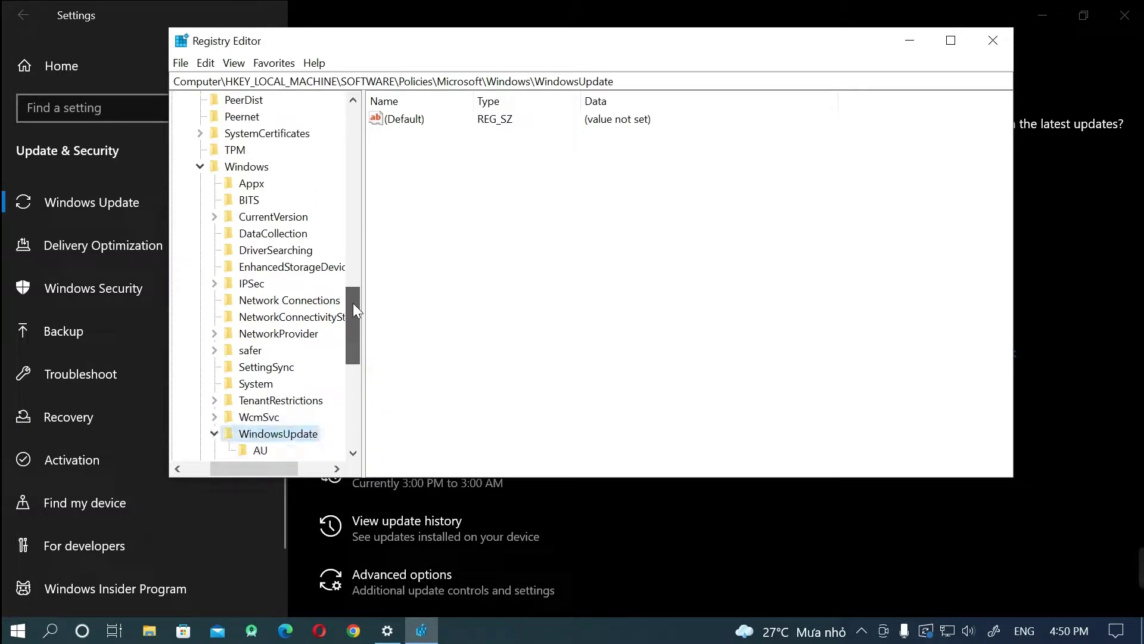
pyautogui.rightClick(253, 167)
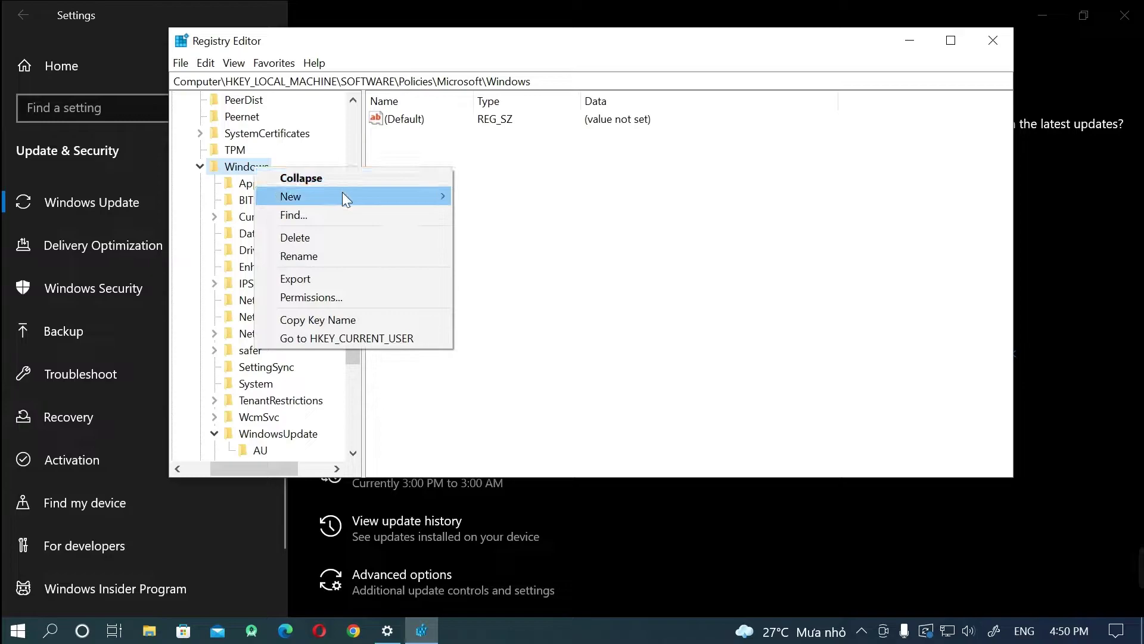
pyautogui.moveTo(343, 197)
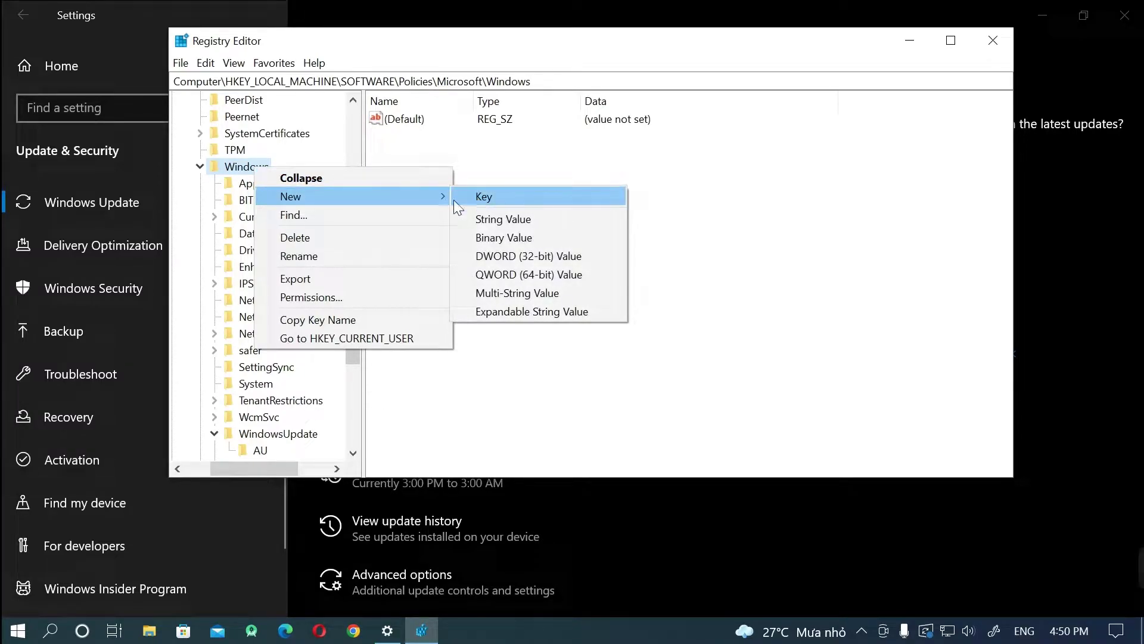
pyautogui.click(357, 359)
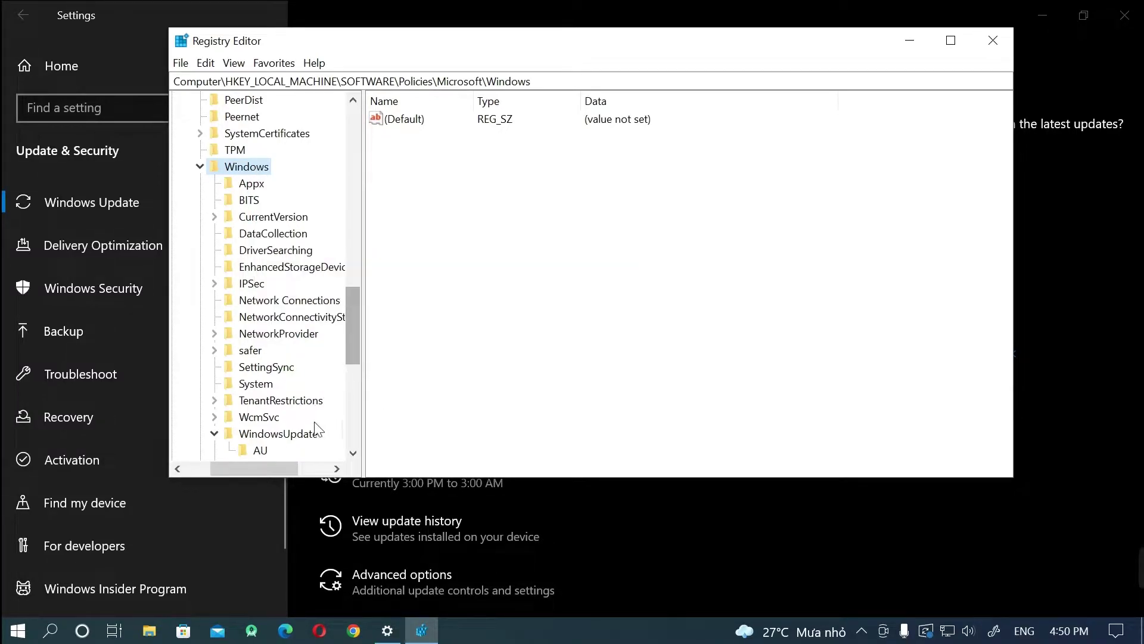
# Create a DWORD (32-bit) value named TargetReleaseVersion in the WindowsUpdate key.
pyautogui.click(300, 434)
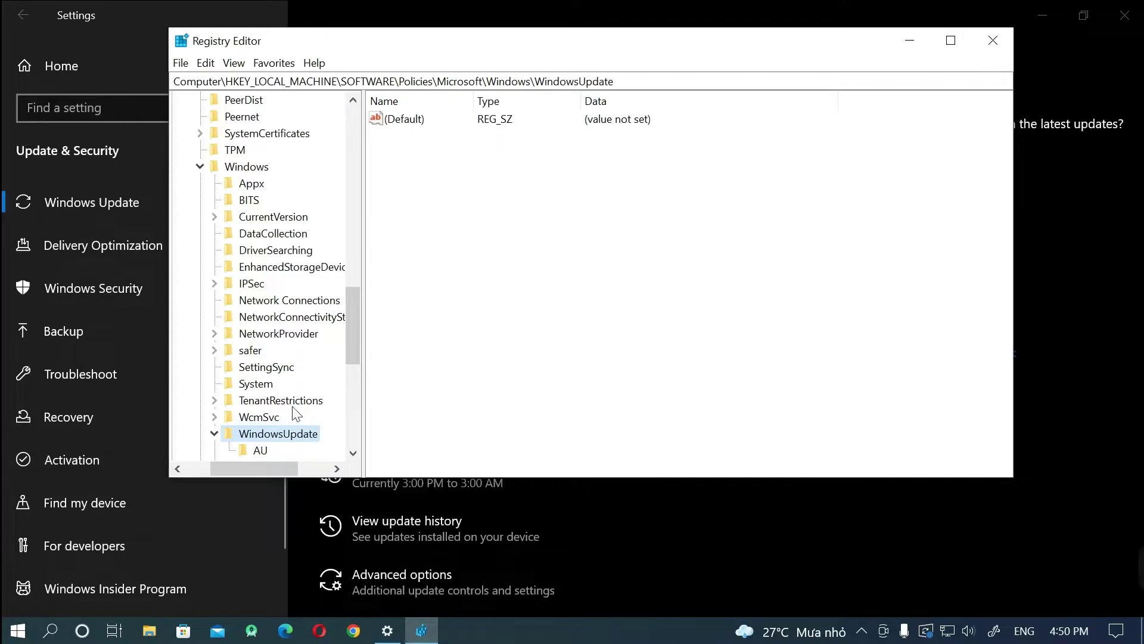
pyautogui.rightClick(407, 226)
pyautogui.moveTo(444, 236)
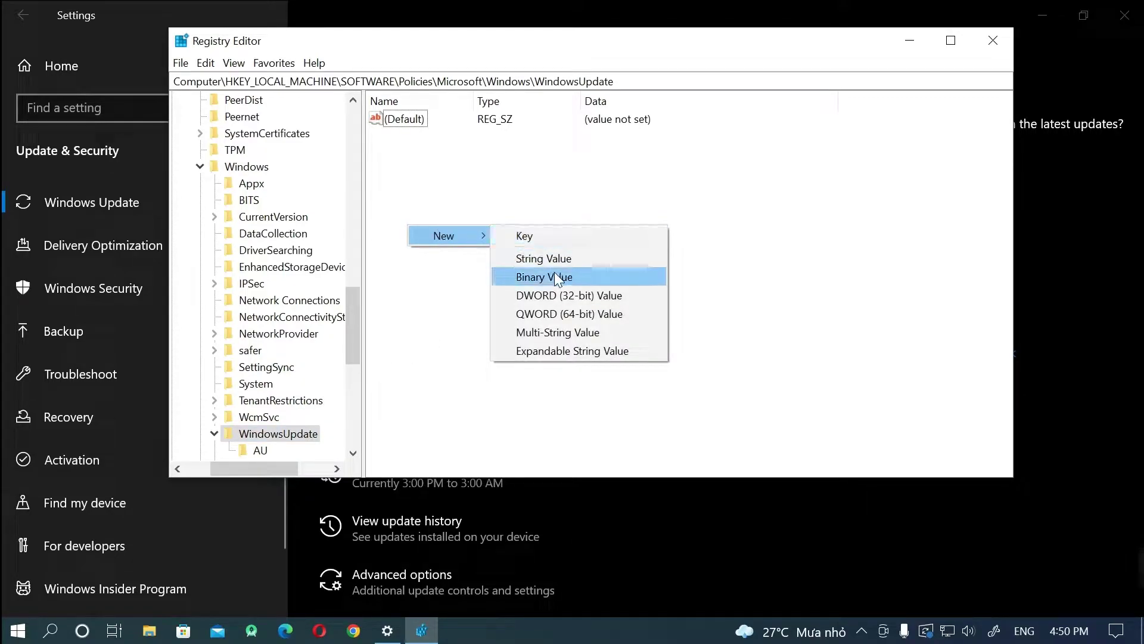
pyautogui.click(582, 298)
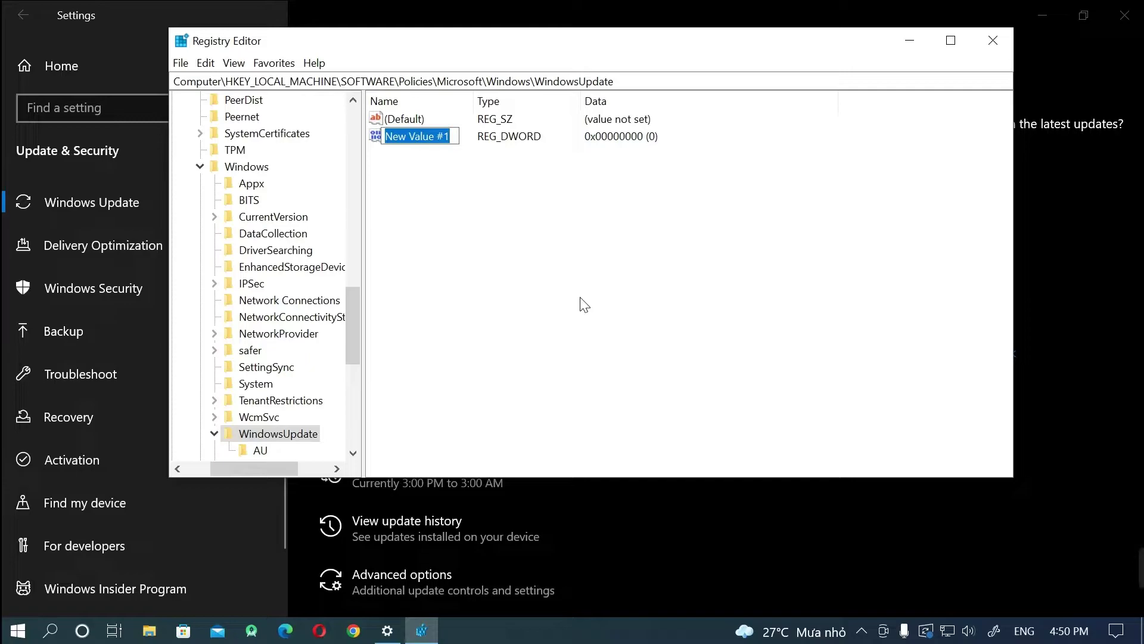
pyautogui.write('TargetRe')
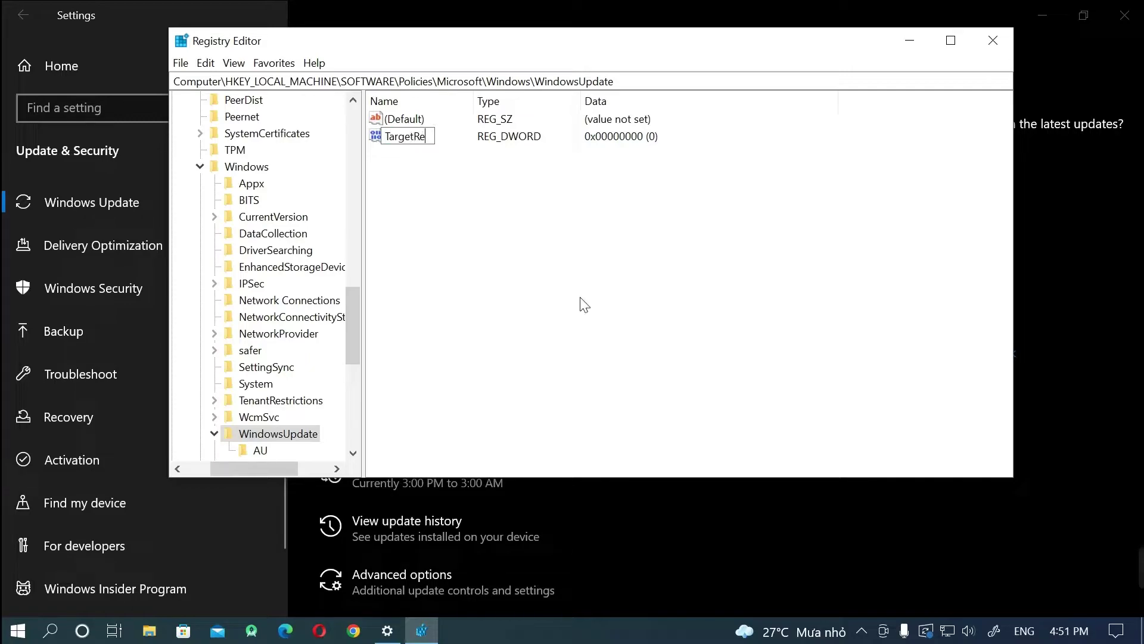
pyautogui.write('lease')
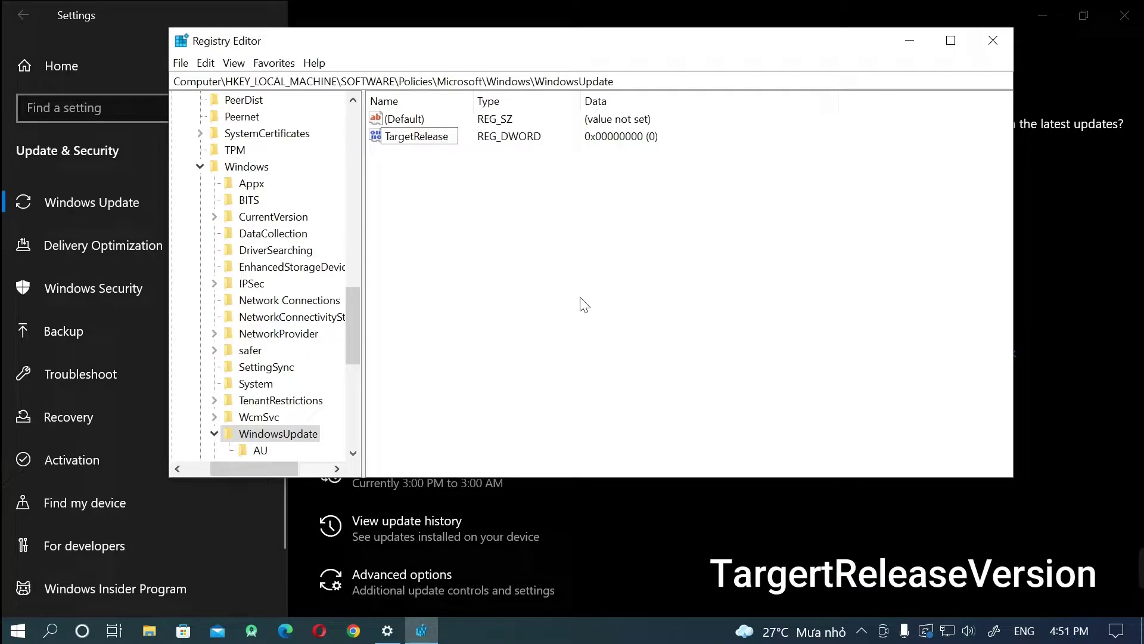
pyautogui.write('Version')
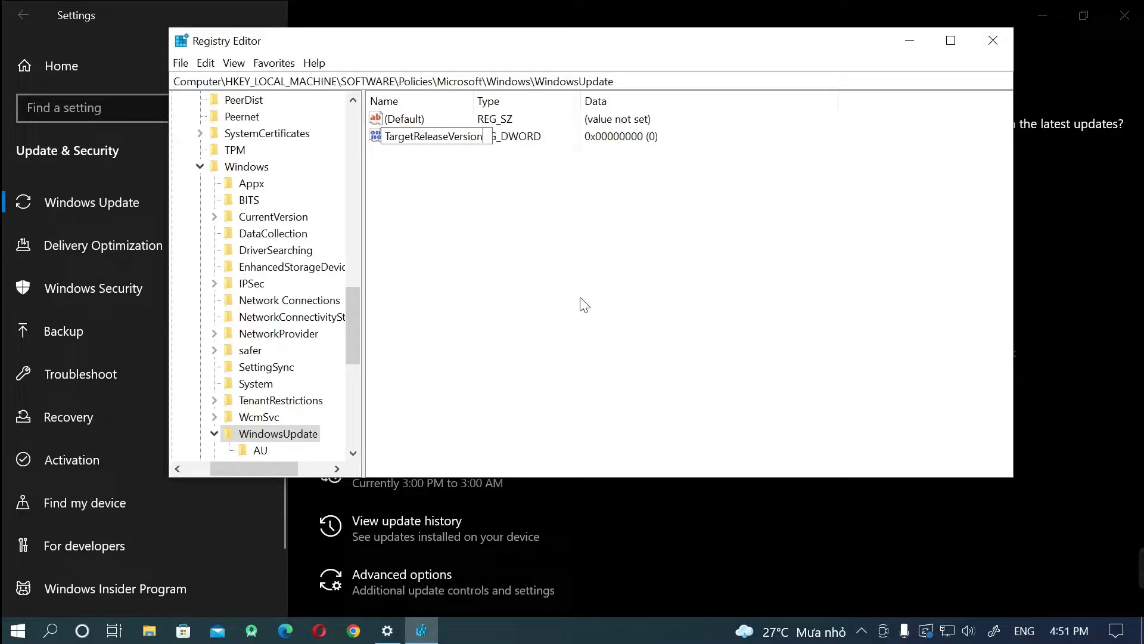
pyautogui.press('Return')
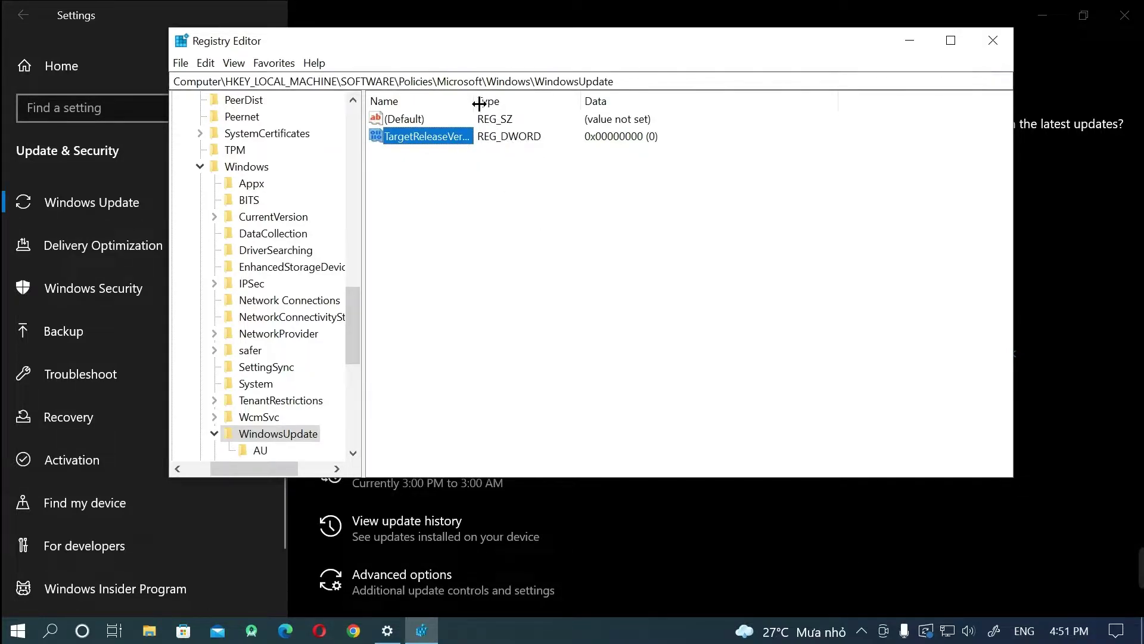
# Widen the value name column and set the value data of TargetReleaseVersion to 1.
pyautogui.moveTo(474, 102); pyautogui.dragTo(524, 103)
pyautogui.doubleClick(462, 138)
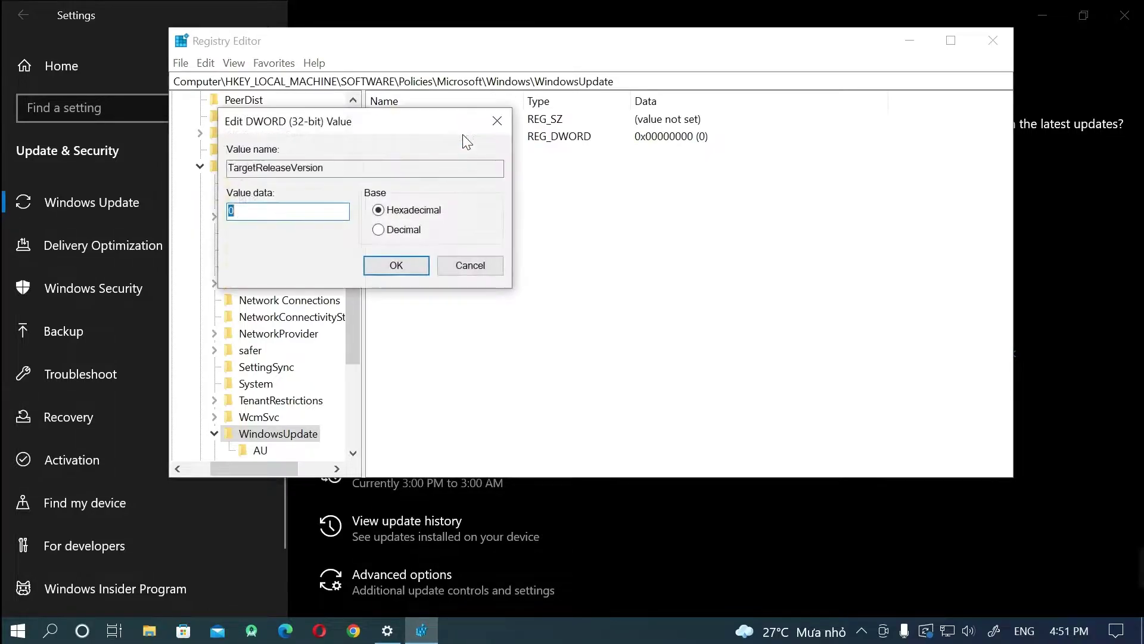
pyautogui.write('1')
pyautogui.click(397, 265)
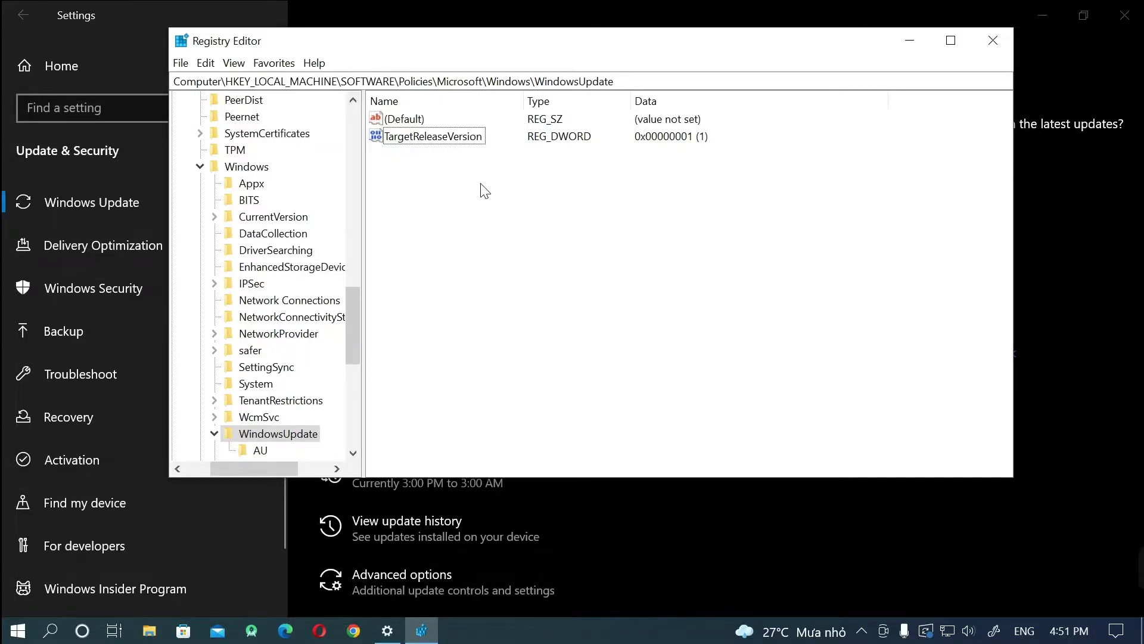
# Create a string value named TargetReleaseVersionInfo in the WindowsUpdate key.
pyautogui.rightClick(450, 192)
pyautogui.moveTo(485, 200)
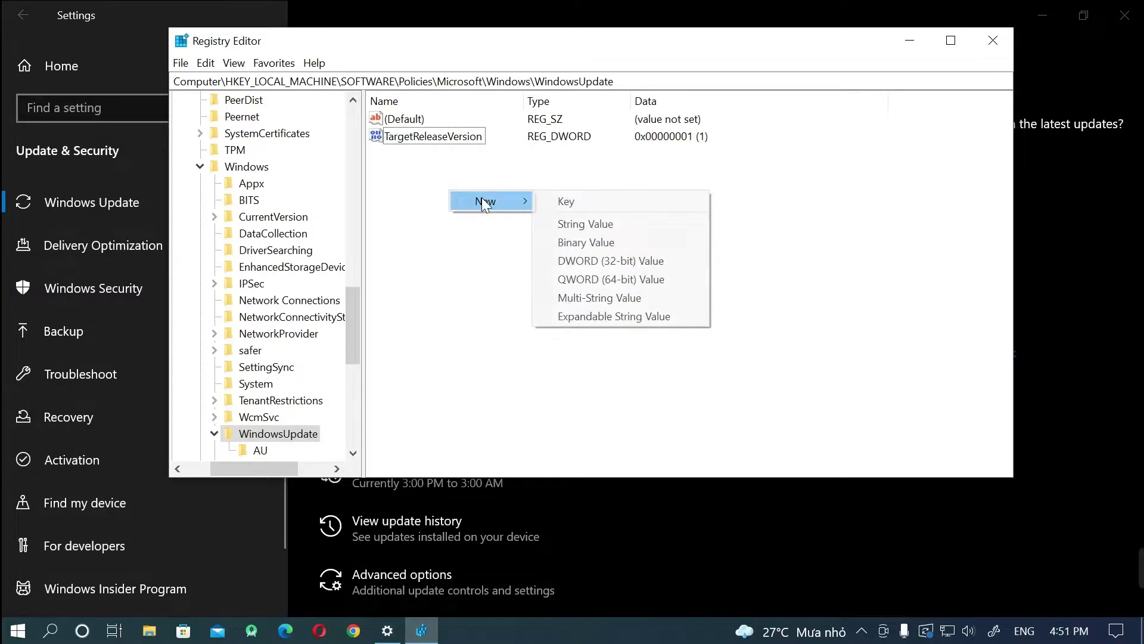
pyautogui.click(594, 224)
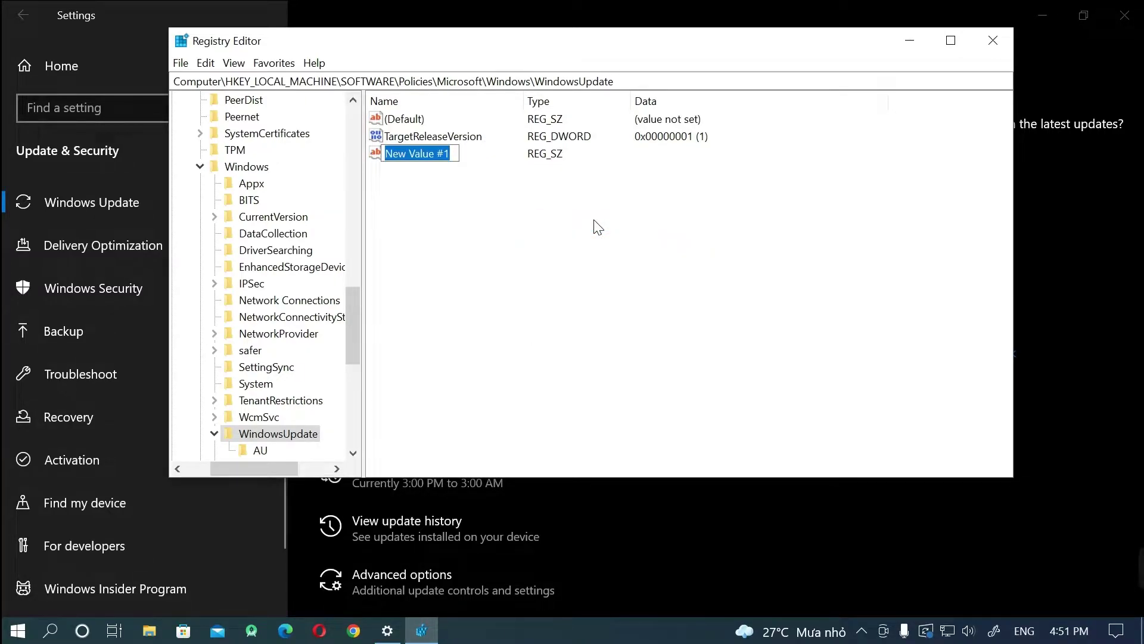
pyautogui.write('Target')
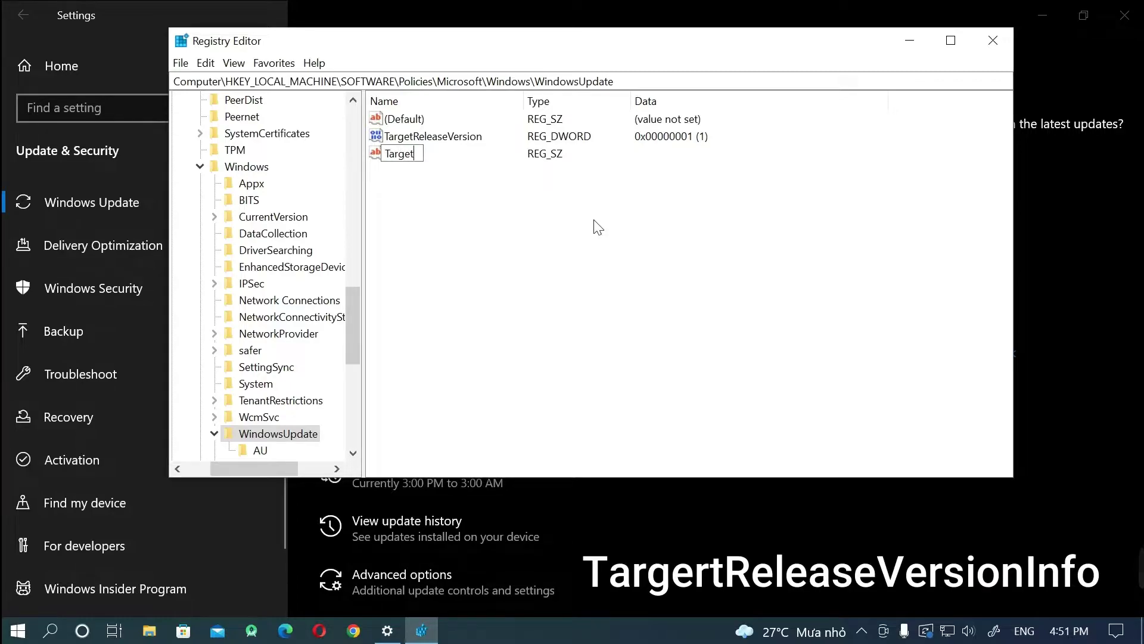
pyautogui.write('ReleaseVersi')
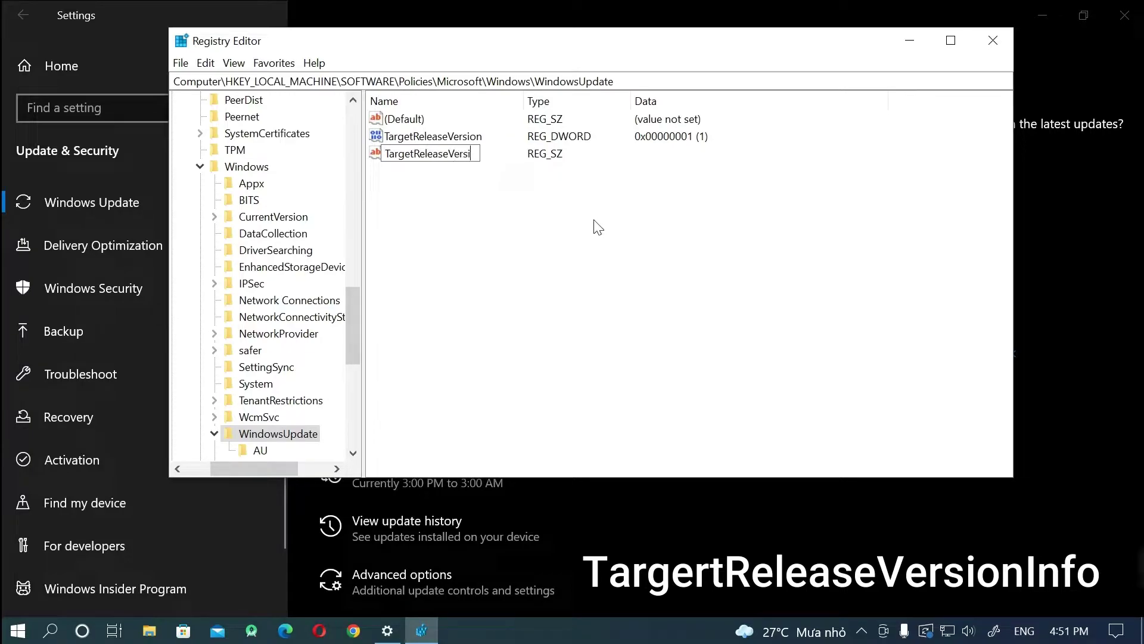
pyautogui.write('onInfo')
pyautogui.press('Return')
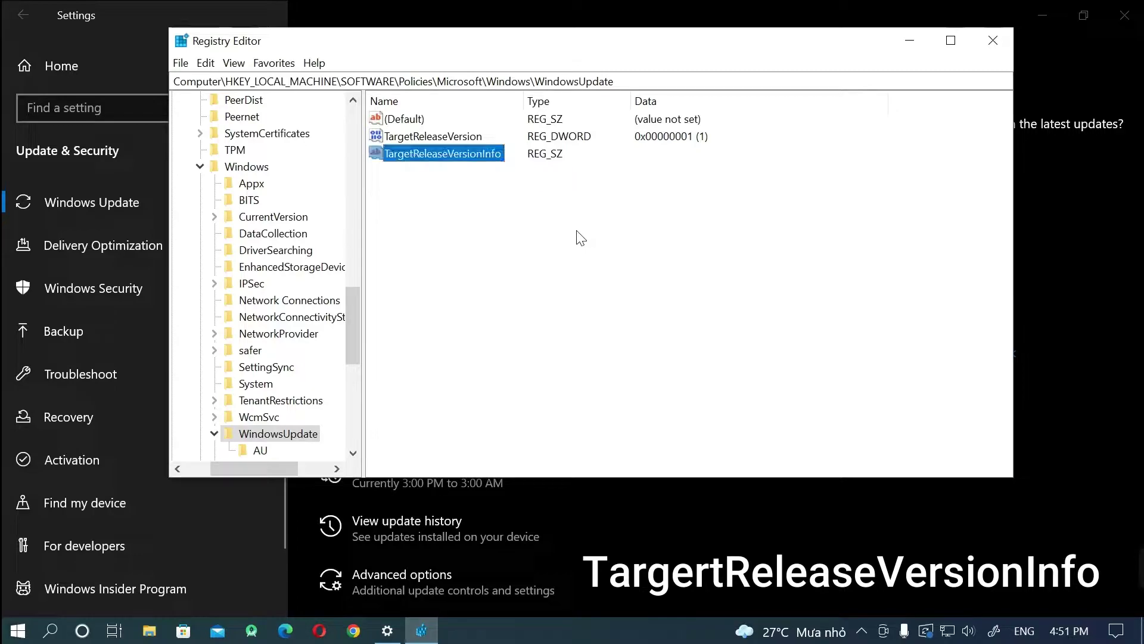
# Look up the installed Windows version with winver and set the value data of TargetReleaseVersionInfo to 21H2.
pyautogui.doubleClick(477, 154)
pyautogui.moveTo(366, 121); pyautogui.dragTo(537, 186)
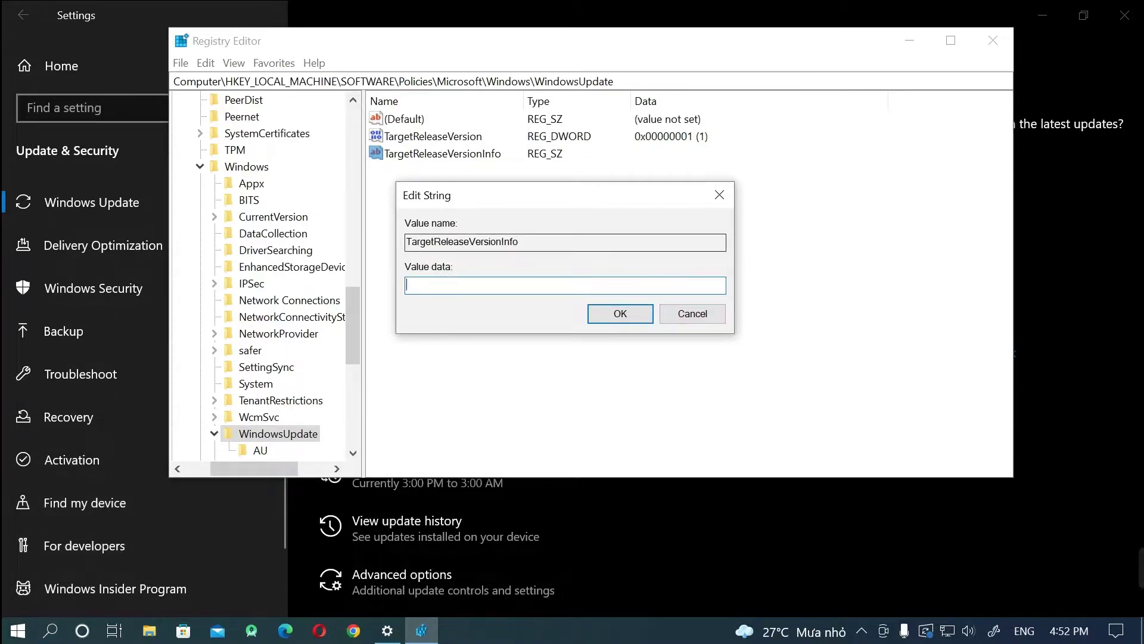
pyautogui.click(53, 633)
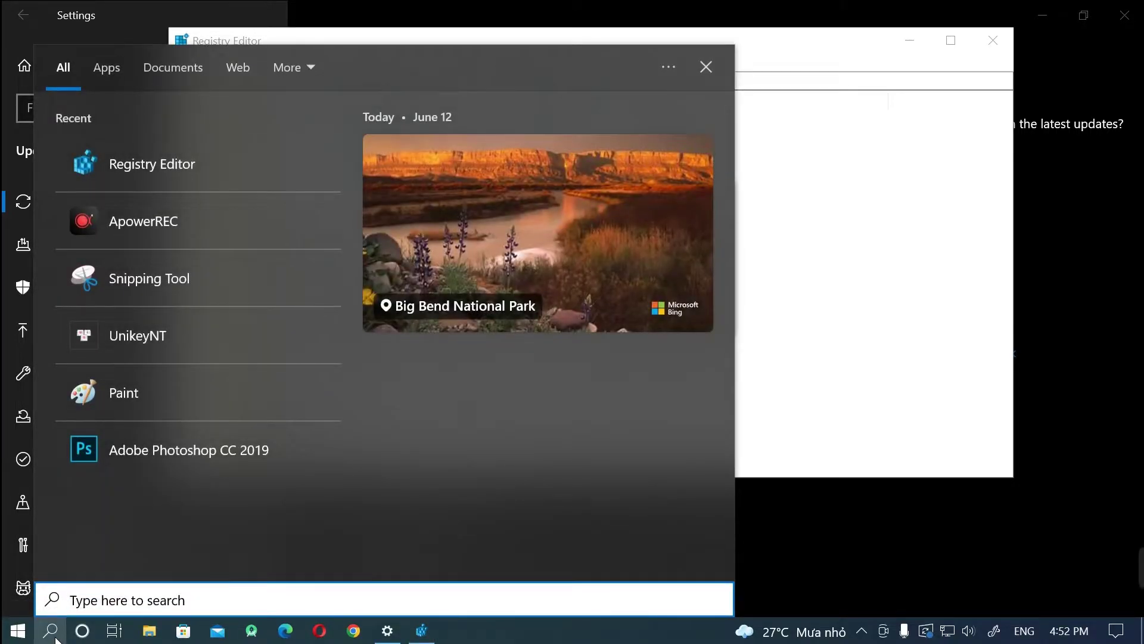
pyautogui.write('winver')
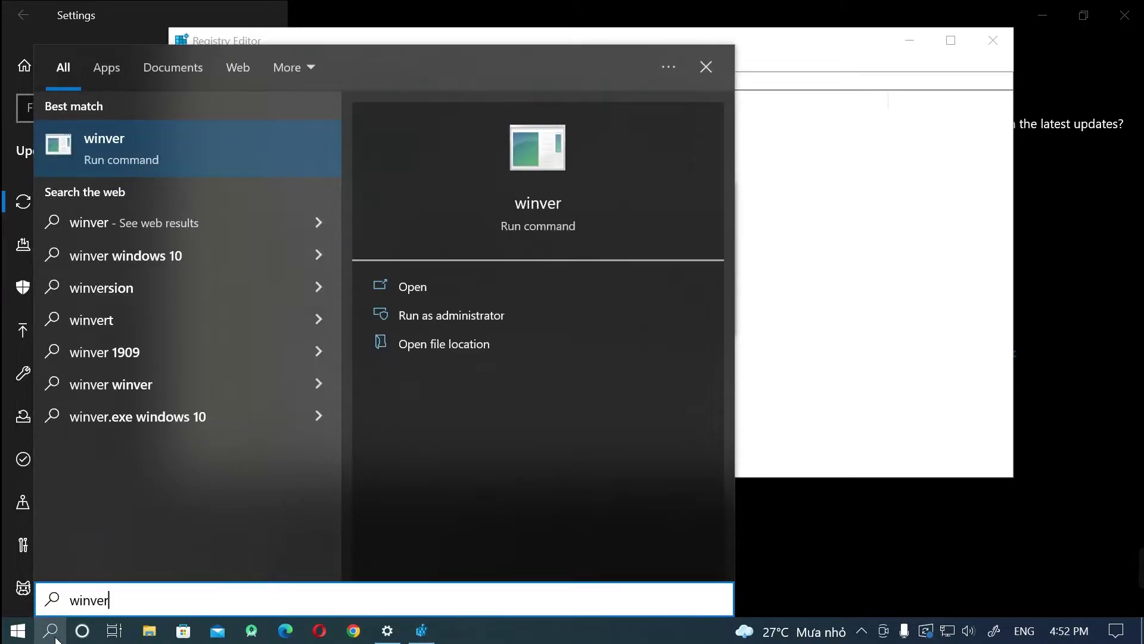
pyautogui.press('Return')
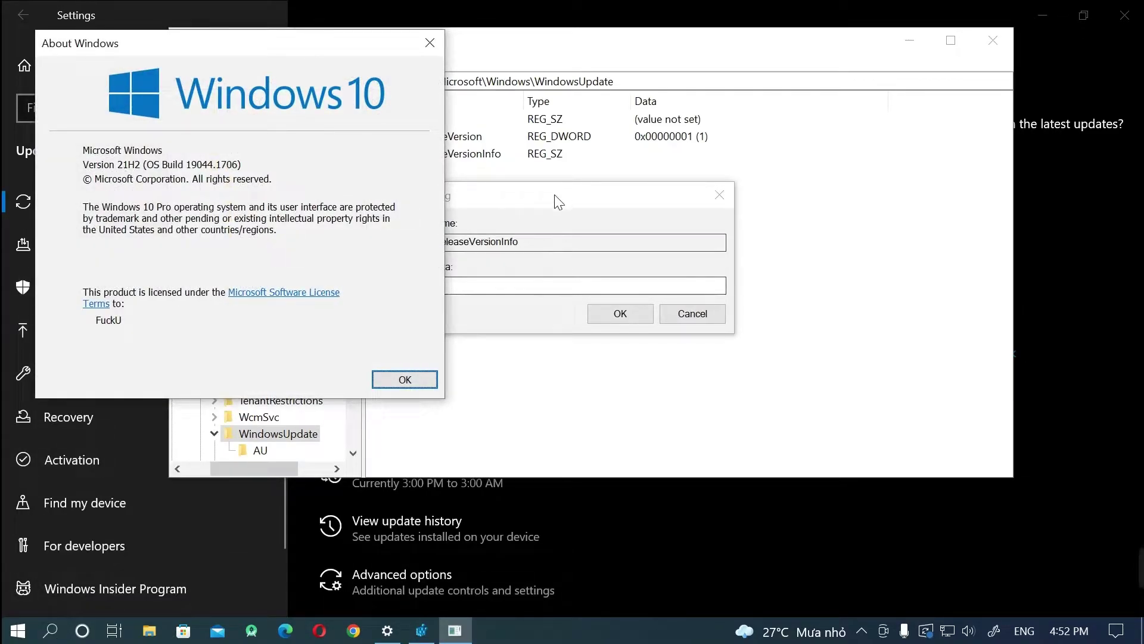
pyautogui.moveTo(258, 41); pyautogui.dragTo(206, 54)
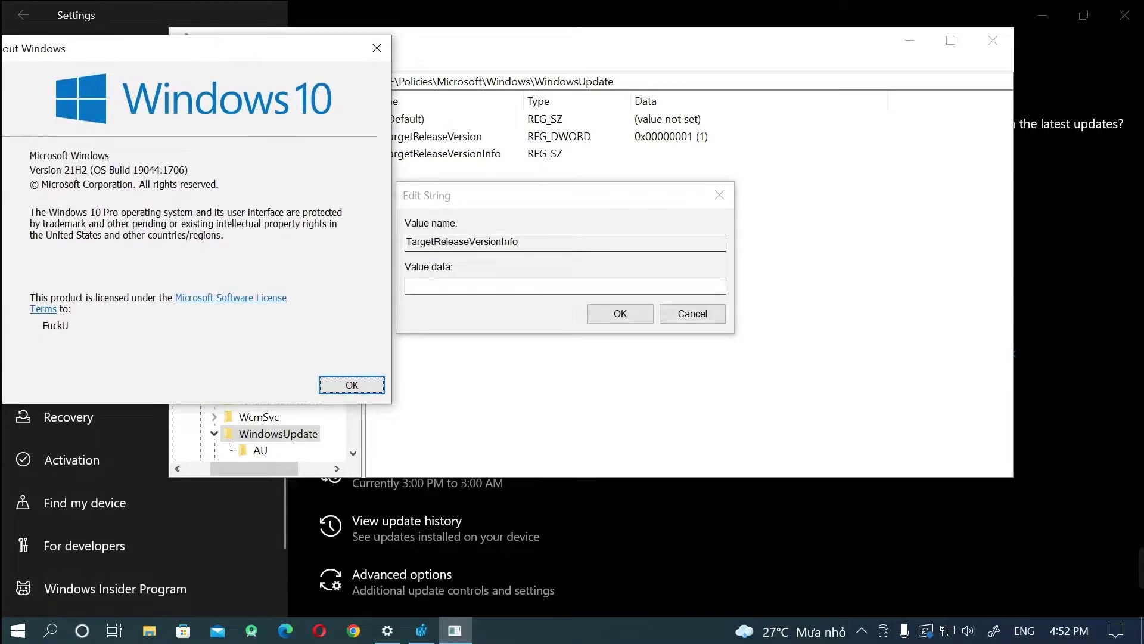
pyautogui.click(332, 468)
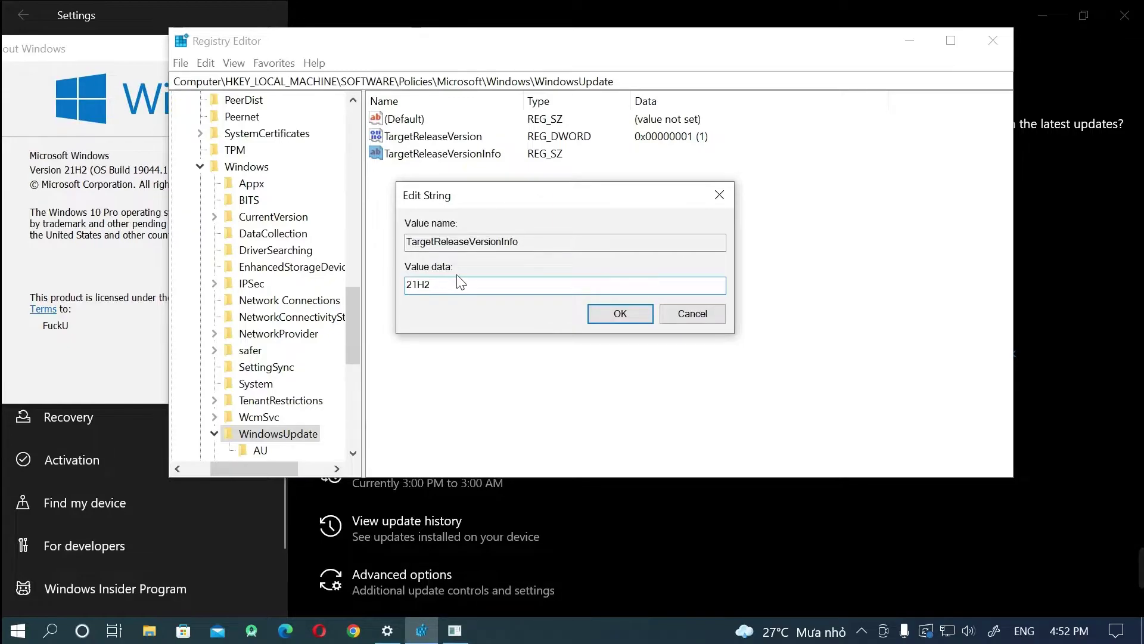
pyautogui.moveTo(433, 285); pyautogui.dragTo(406, 285)
pyautogui.click(82, 178)
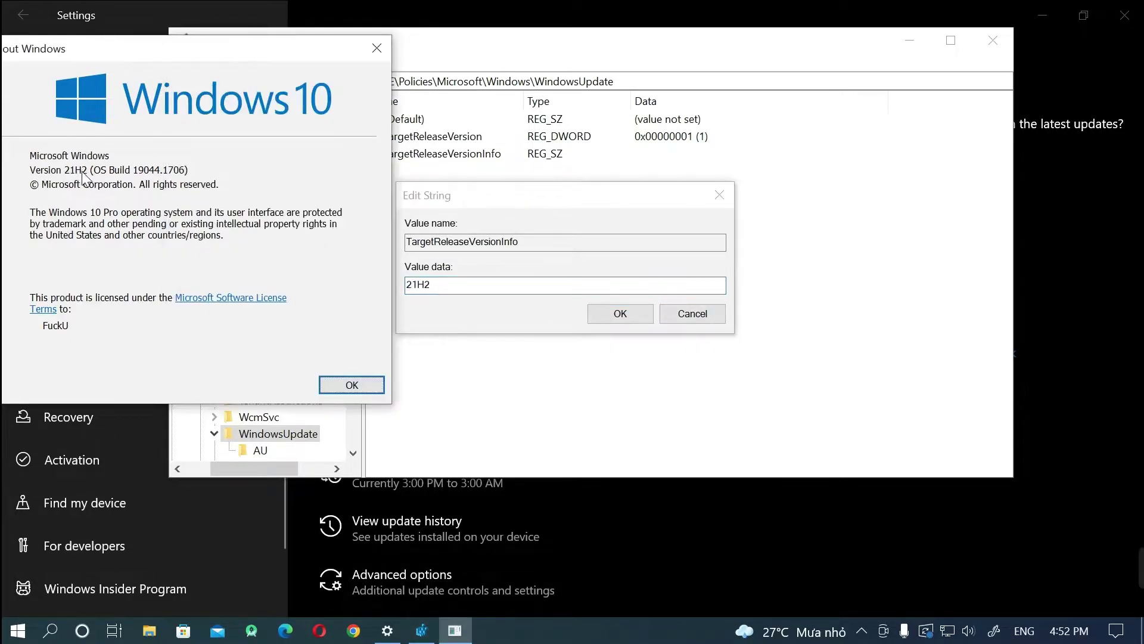
pyautogui.click(475, 313)
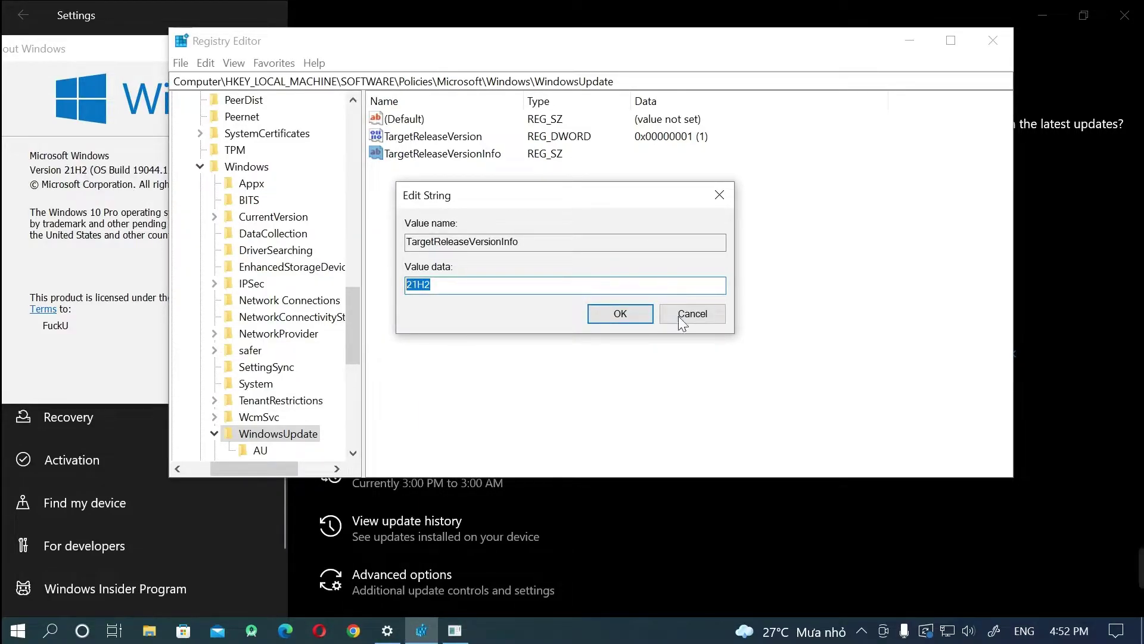
pyautogui.click(618, 322)
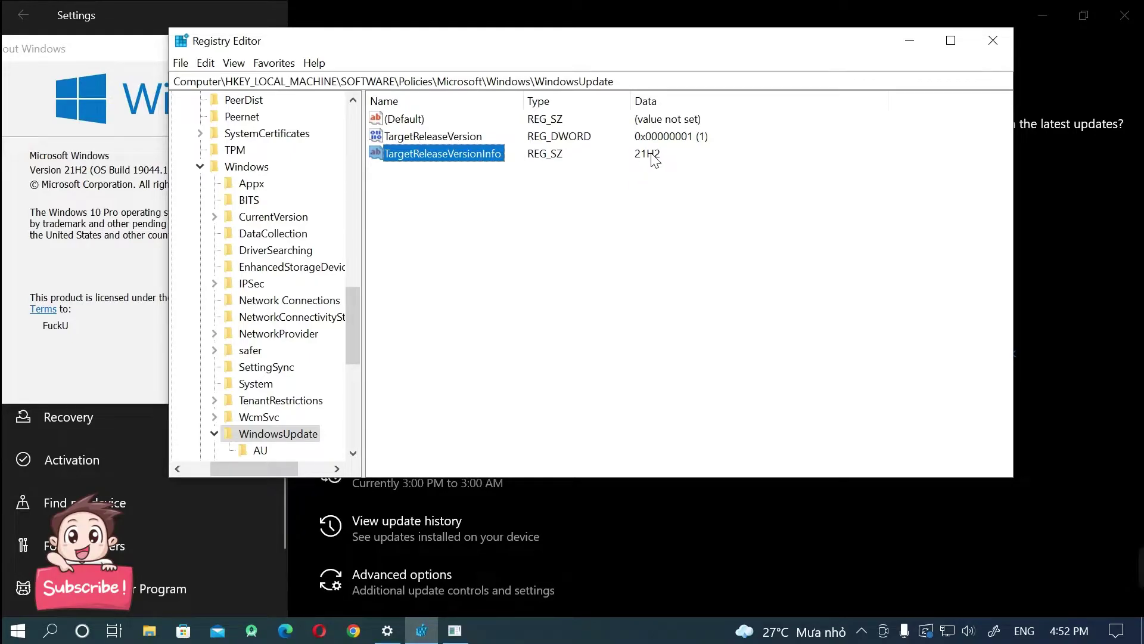
# Close the Registry Editor and the About Windows window.
pyautogui.click(433, 135)
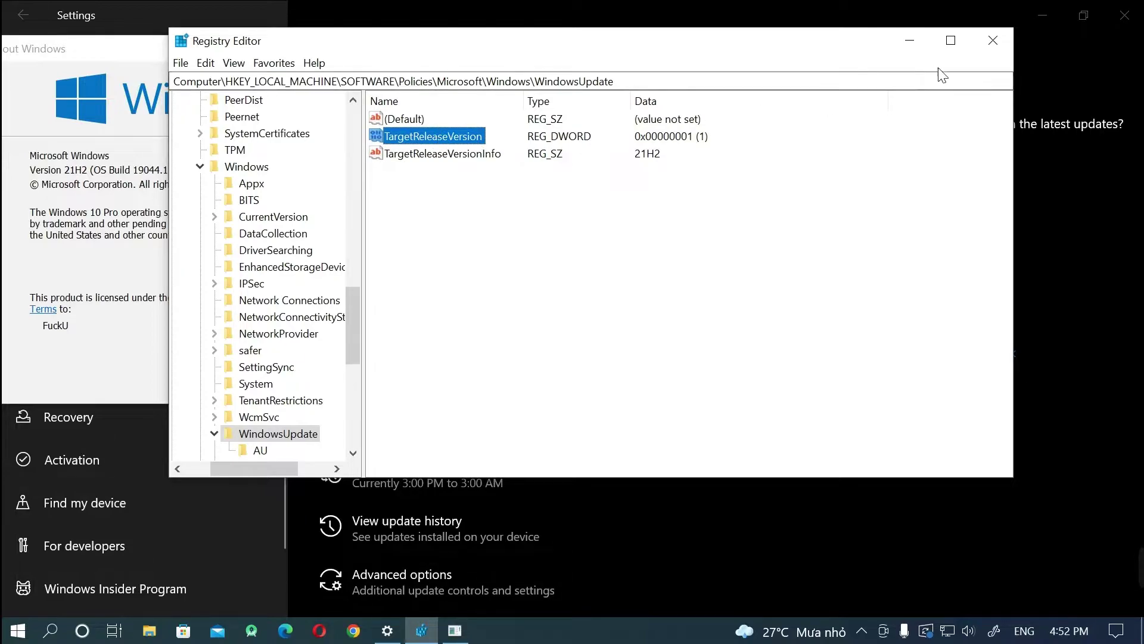
pyautogui.click(985, 44)
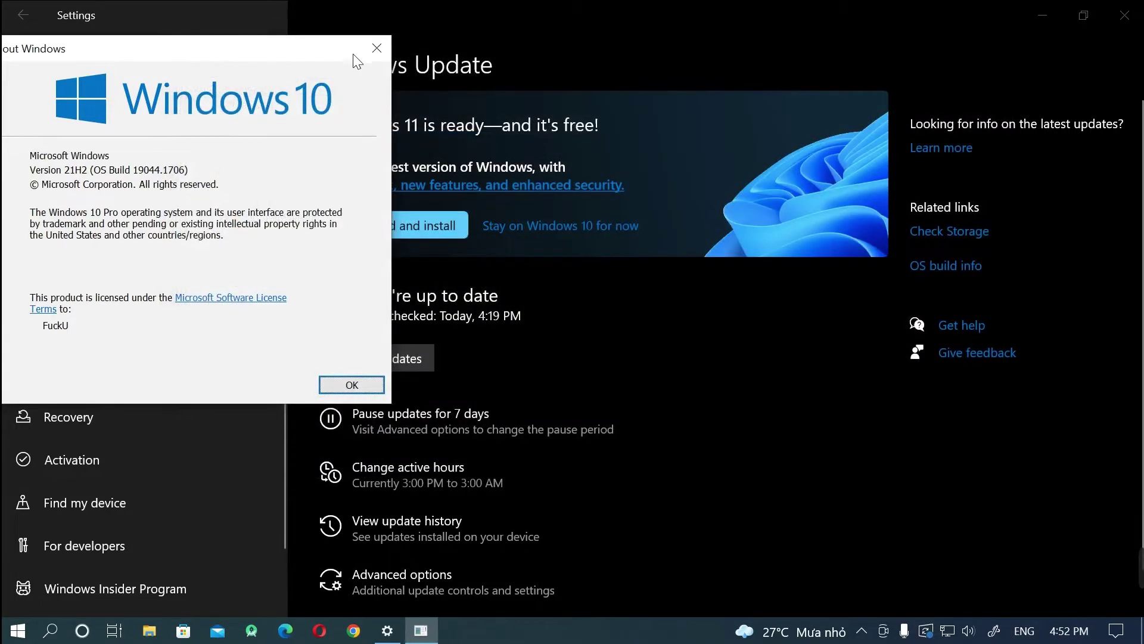
pyautogui.click(375, 48)
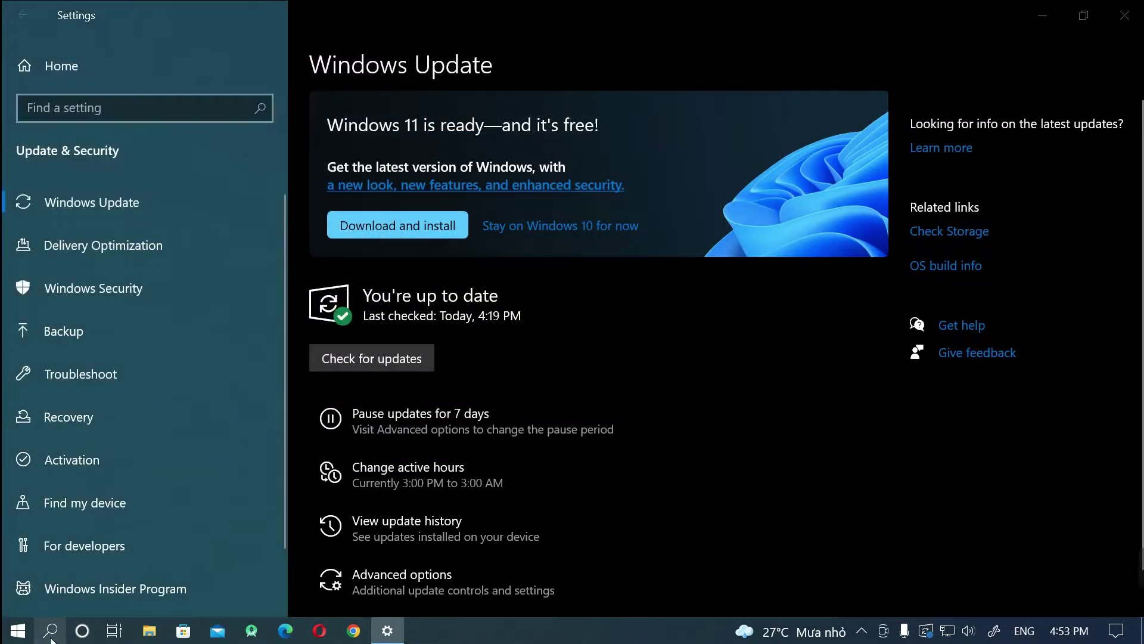
# Search for gpedit, open the Local Group Policy Editor, widen its tree and maximize the window.
pyautogui.click(50, 630)
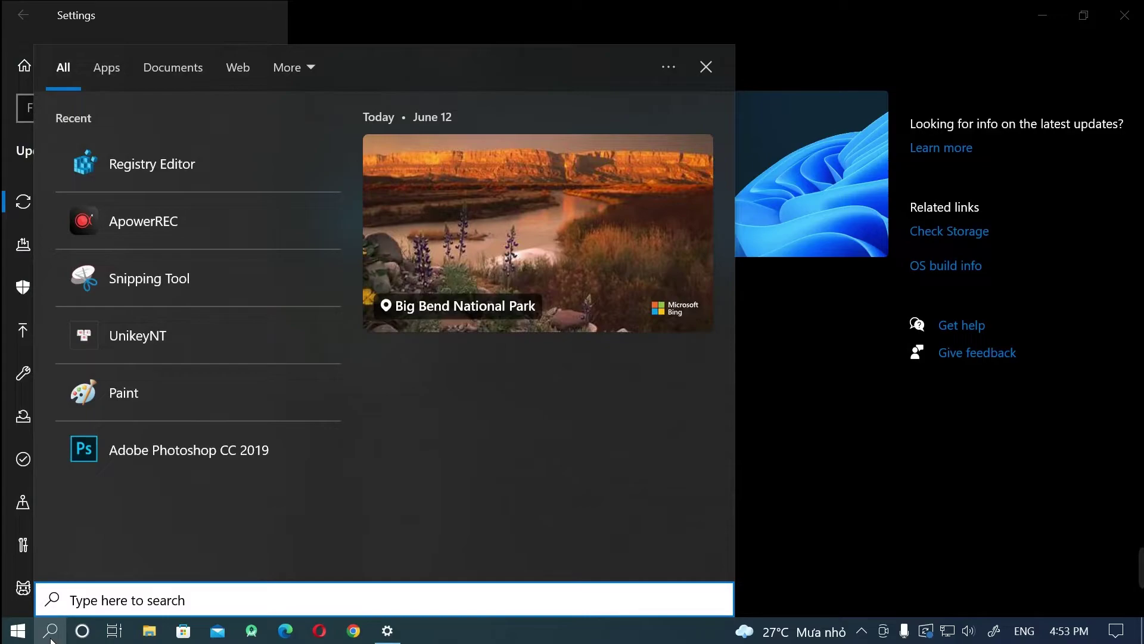
pyautogui.write('gp')
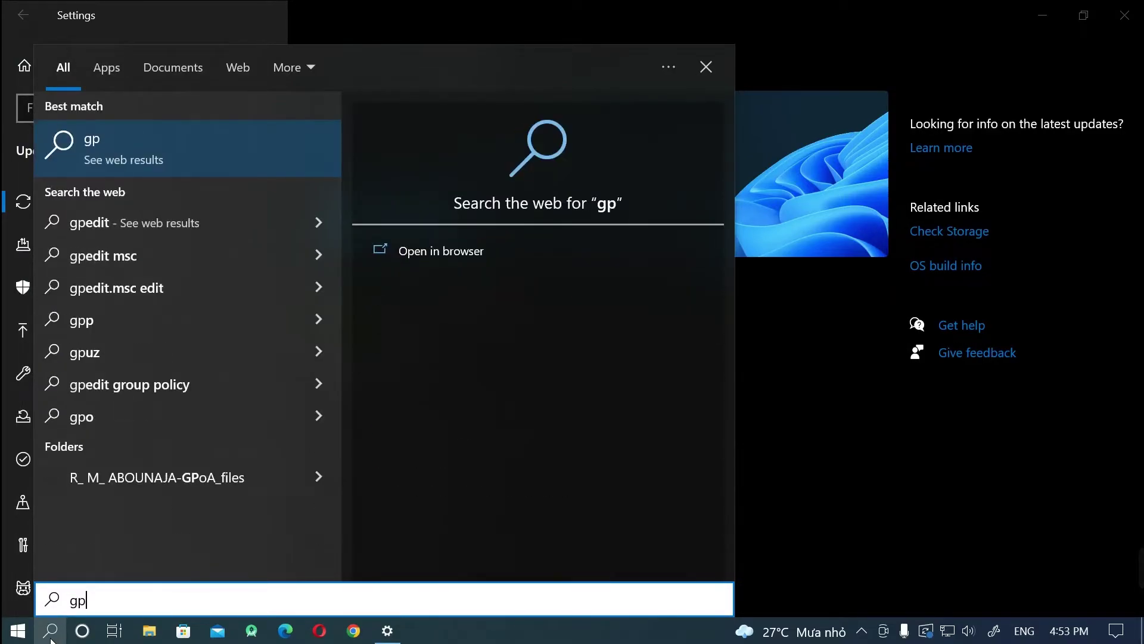
pyautogui.write('edit')
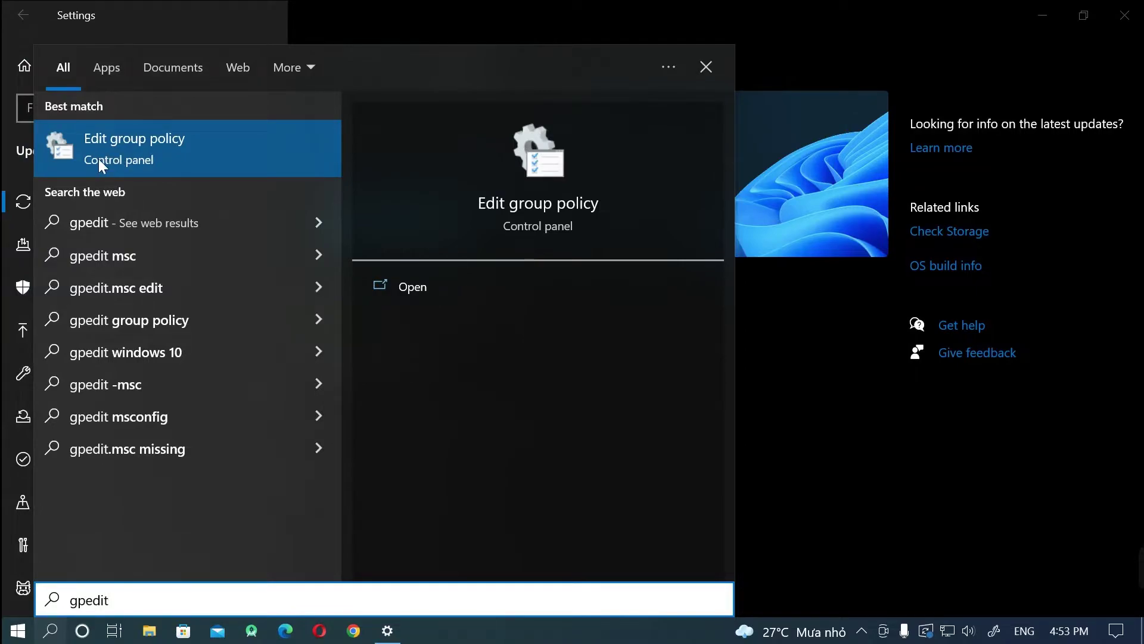
pyautogui.click(120, 159)
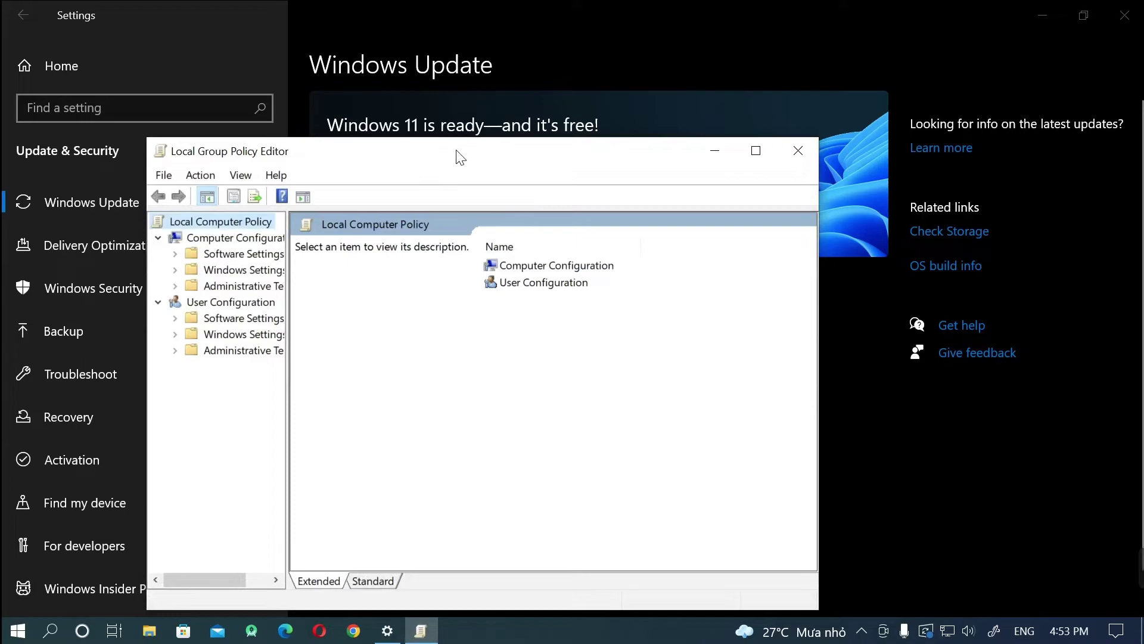
pyautogui.moveTo(459, 159); pyautogui.dragTo(506, 91)
pyautogui.moveTo(337, 177); pyautogui.dragTo(418, 177)
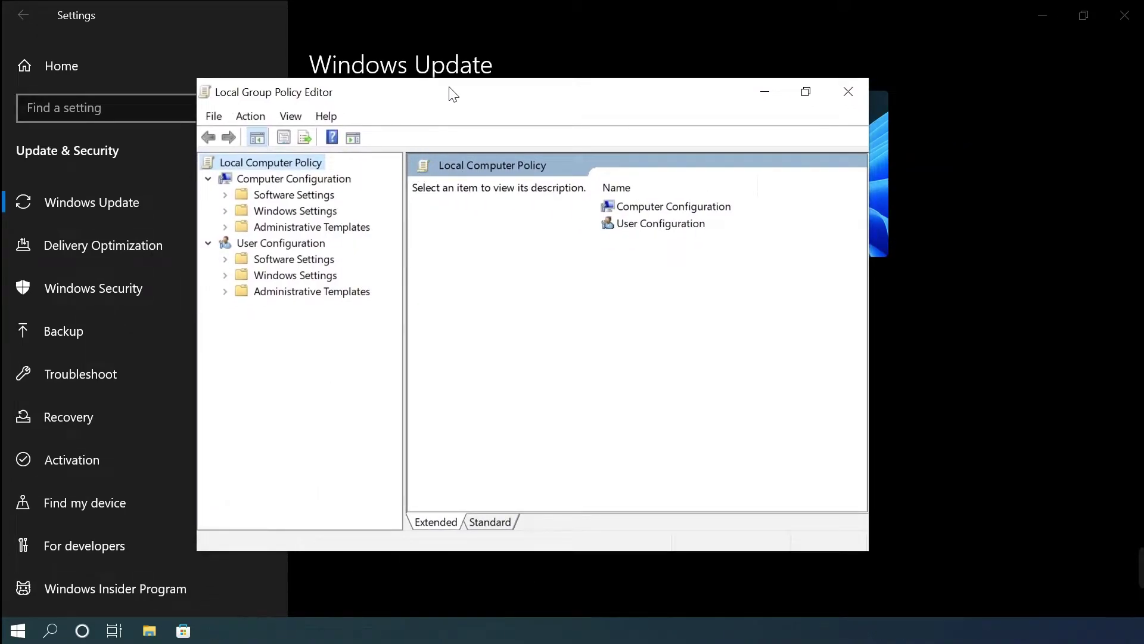
pyautogui.doubleClick(449, 93)
# Expand Administrative Templates under Computer Configuration and open Windows Components.
pyautogui.doubleClick(124, 97)
pyautogui.doubleClick(124, 96)
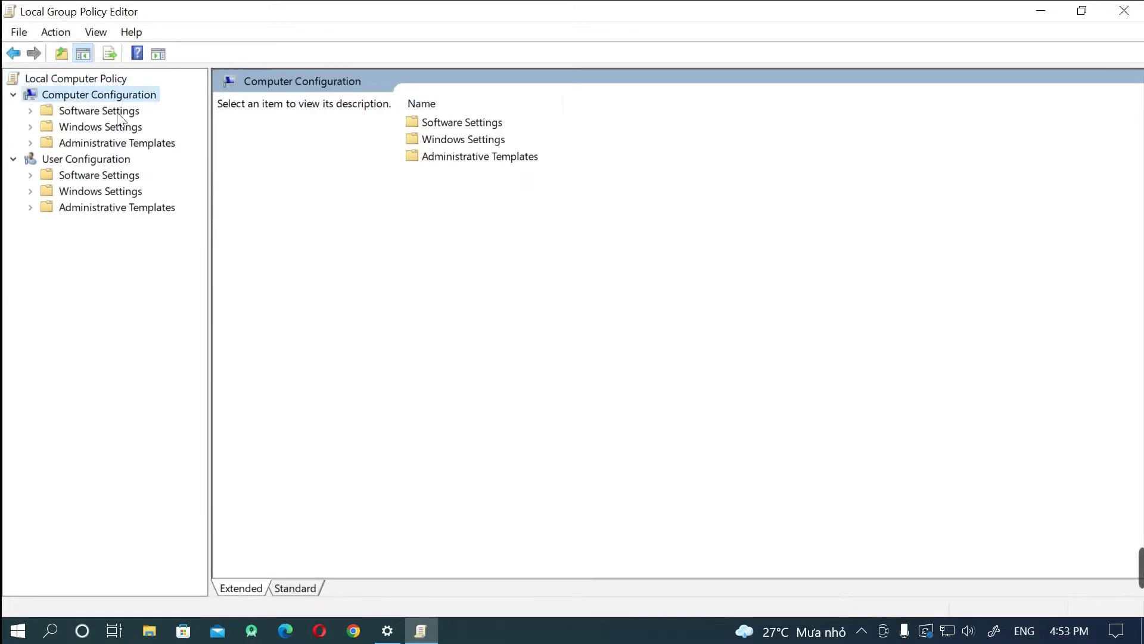
pyautogui.doubleClick(123, 143)
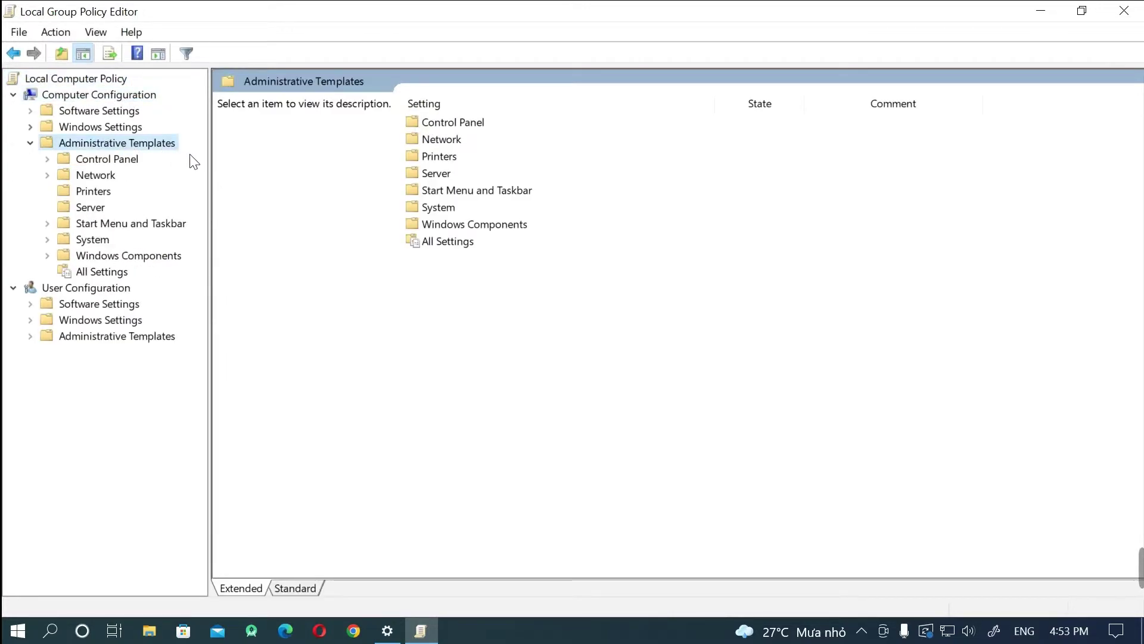
pyautogui.doubleClick(119, 257)
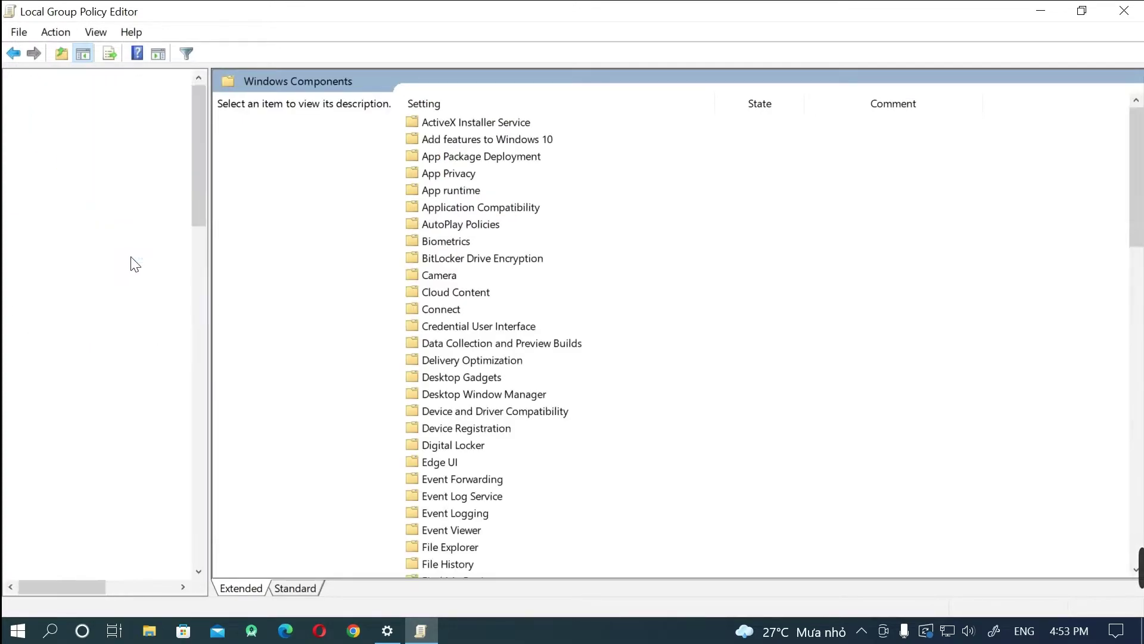
# Open the Windows Update for Business folder under Windows Update and widen the tree to show full folder names.
pyautogui.moveTo(198, 258); pyautogui.dragTo(222, 539)
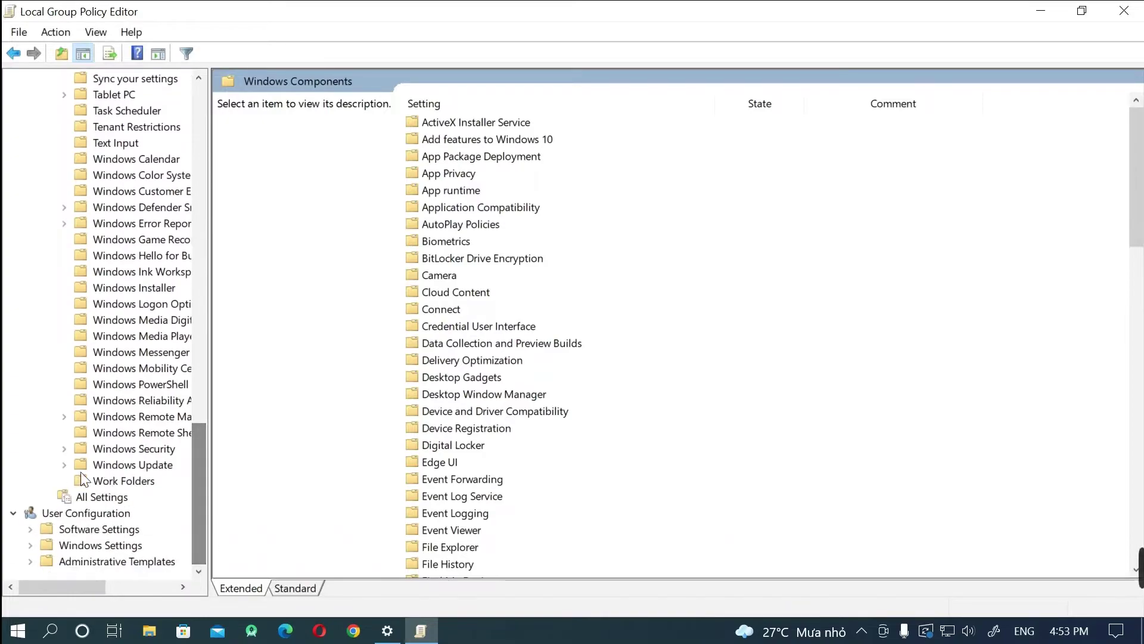
pyautogui.doubleClick(116, 462)
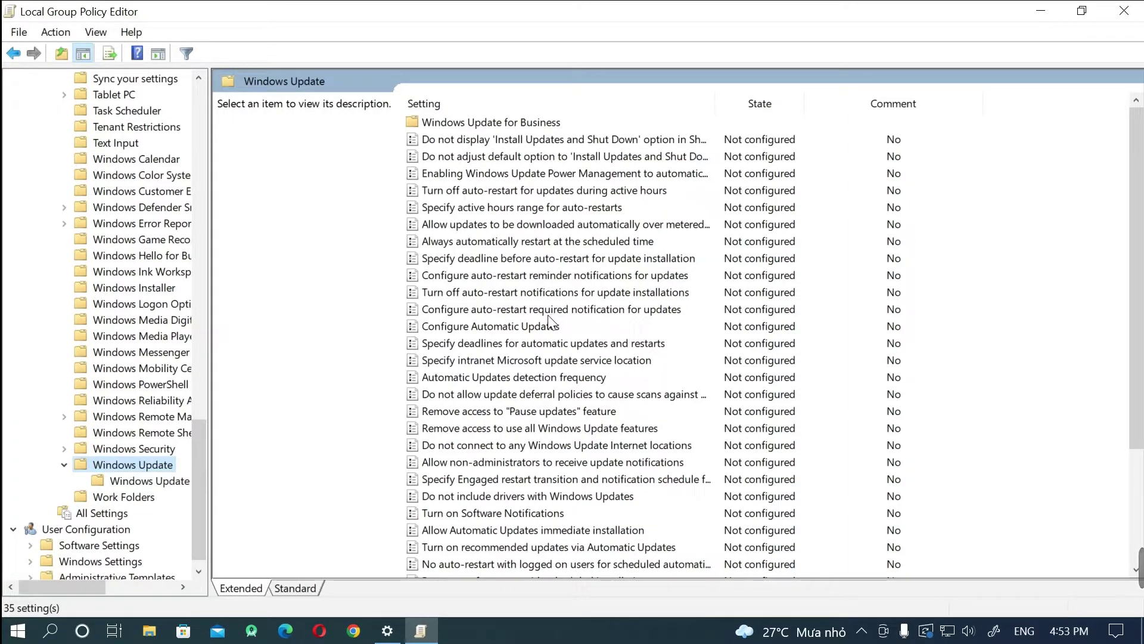
pyautogui.scroll(-2, 549, 316)
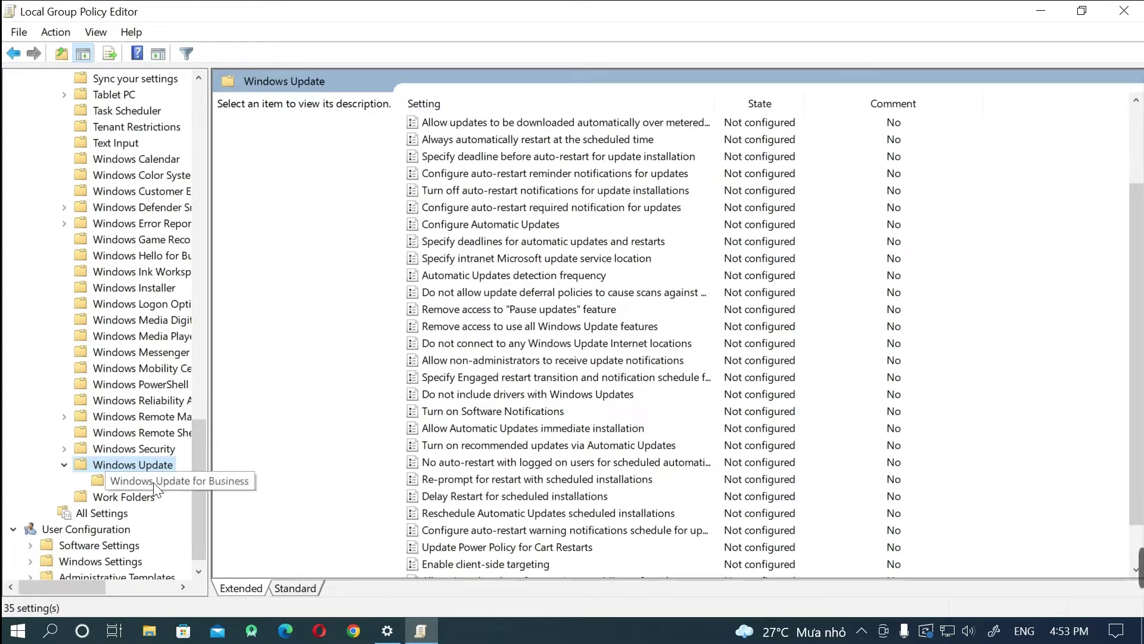
pyautogui.click(177, 486)
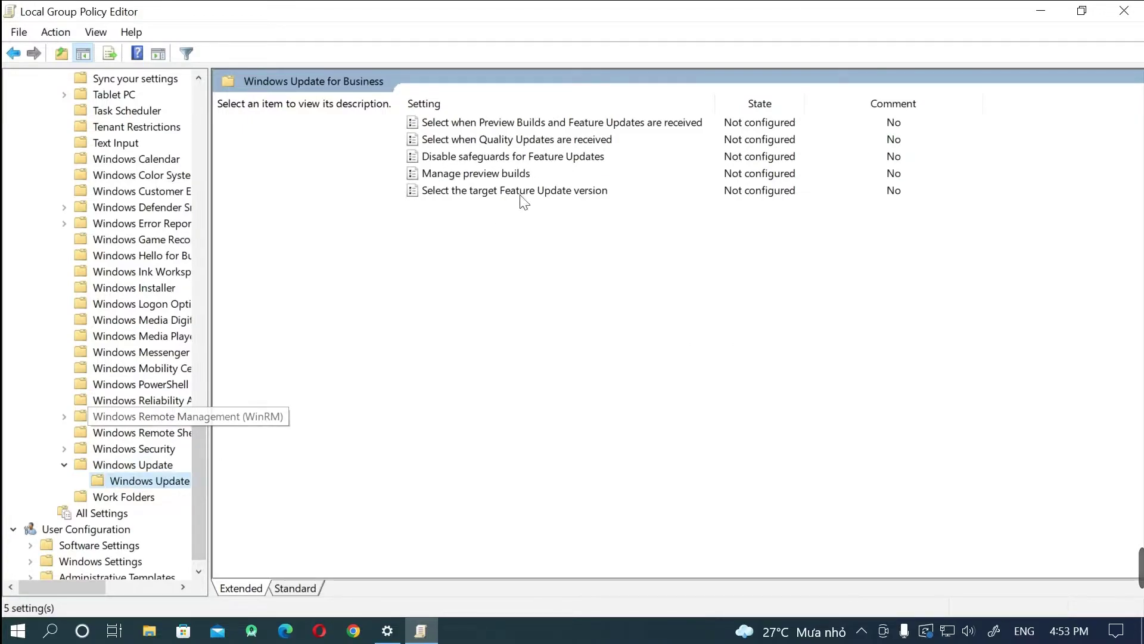
pyautogui.moveTo(207, 444); pyautogui.dragTo(332, 447)
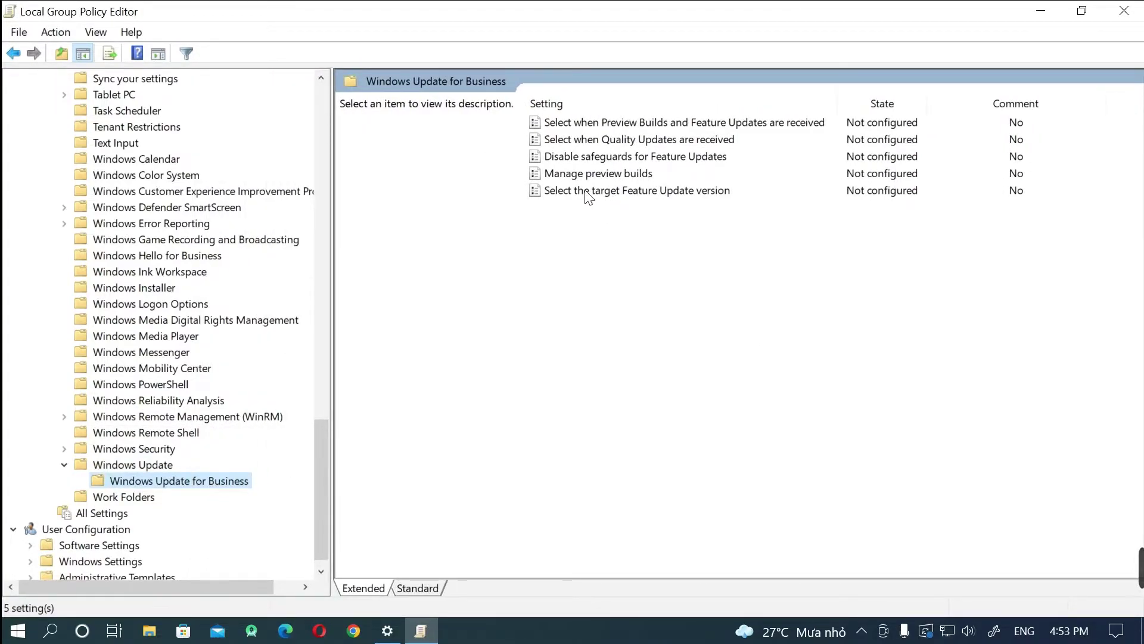
# Enable the policy "Select the target Feature Update version" with product version Windows 10 and target version 21H2.
pyautogui.doubleClick(612, 191)
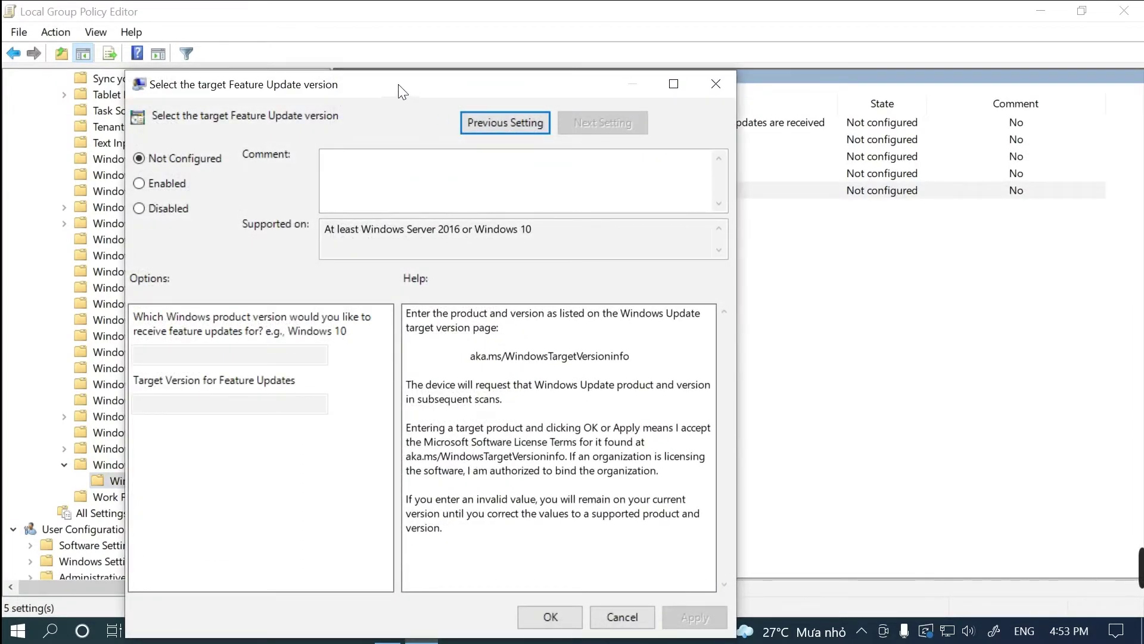
pyautogui.moveTo(396, 85); pyautogui.dragTo(479, 52)
pyautogui.click(253, 149)
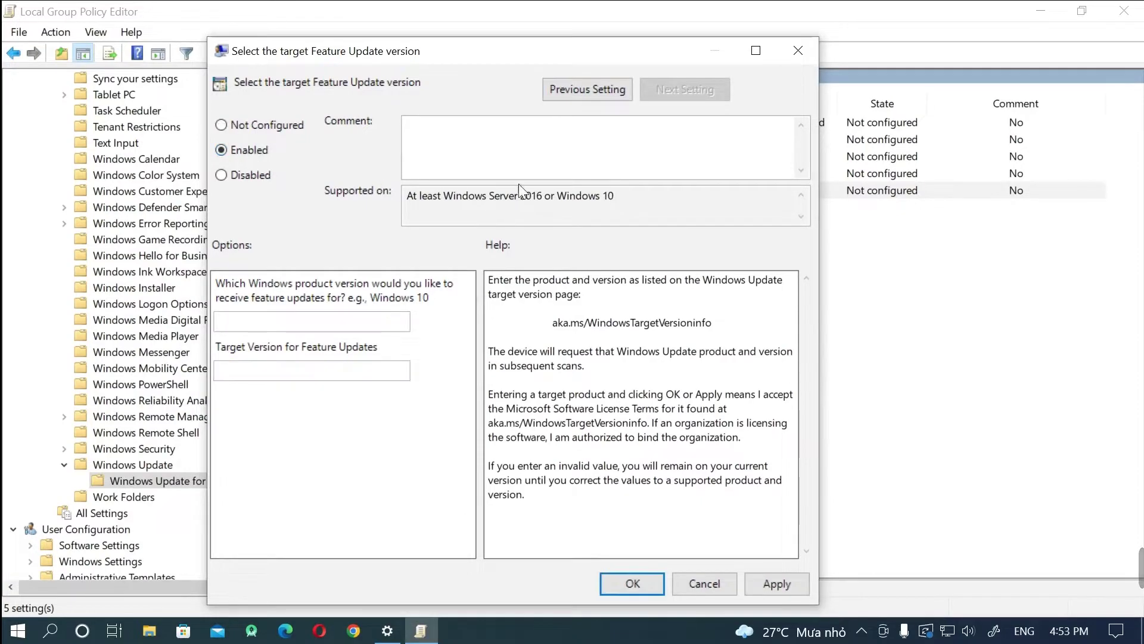
pyautogui.click(279, 320)
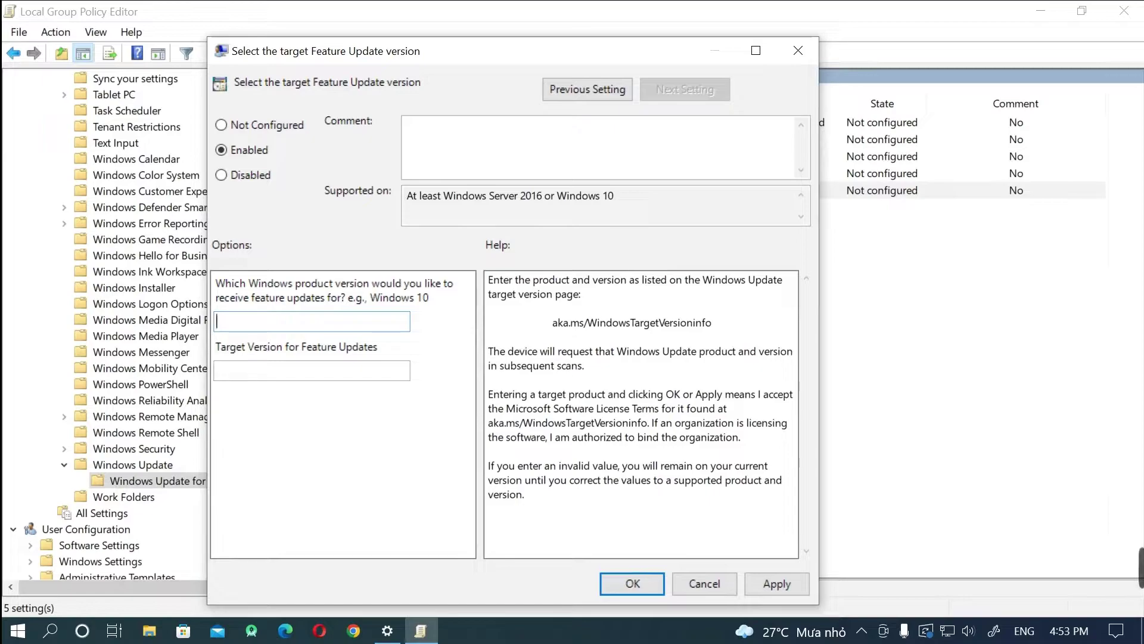
pyautogui.write('Windows 10')
pyautogui.press('Tab')
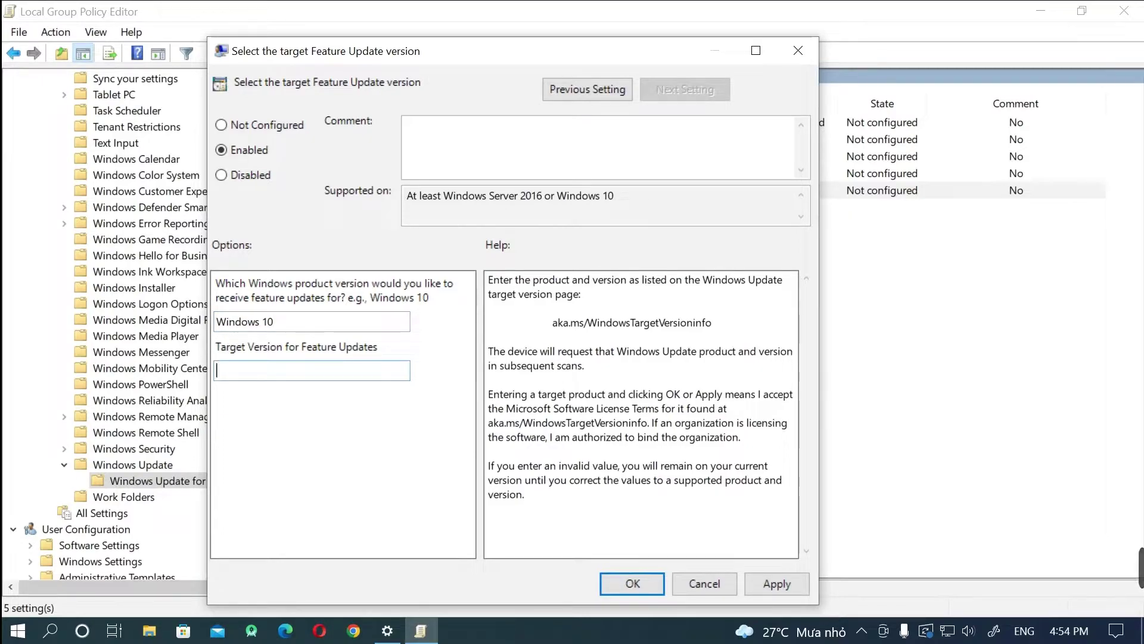
pyautogui.write('21H2')
# Check the installed Windows version with winver, and close the About Windows window.
pyautogui.click(51, 631)
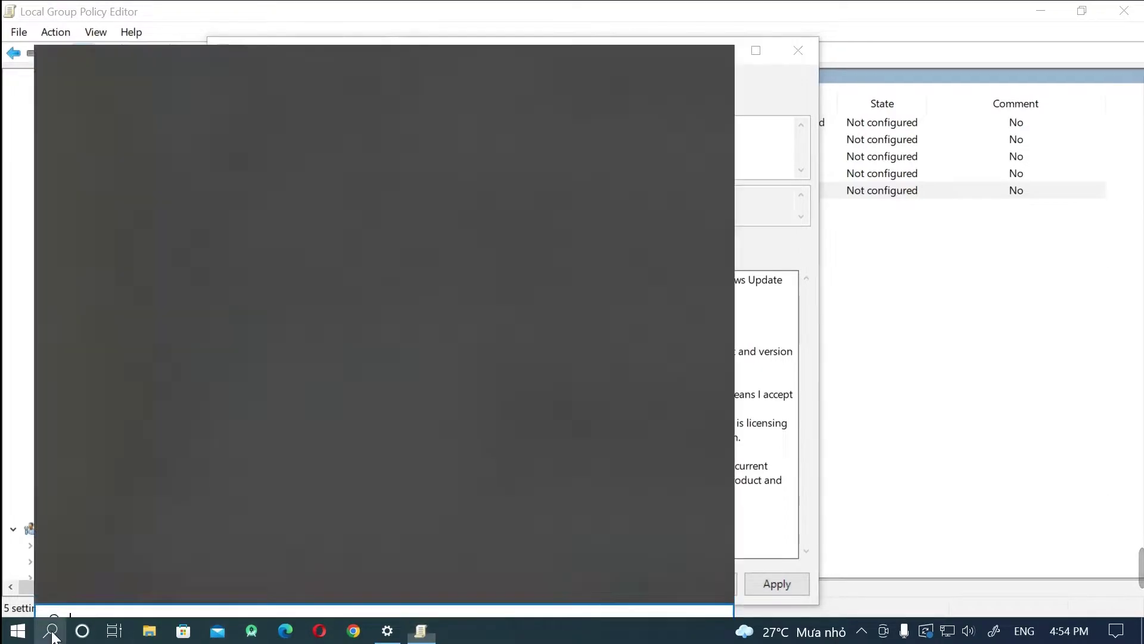
pyautogui.write('winver')
pyautogui.press('Return')
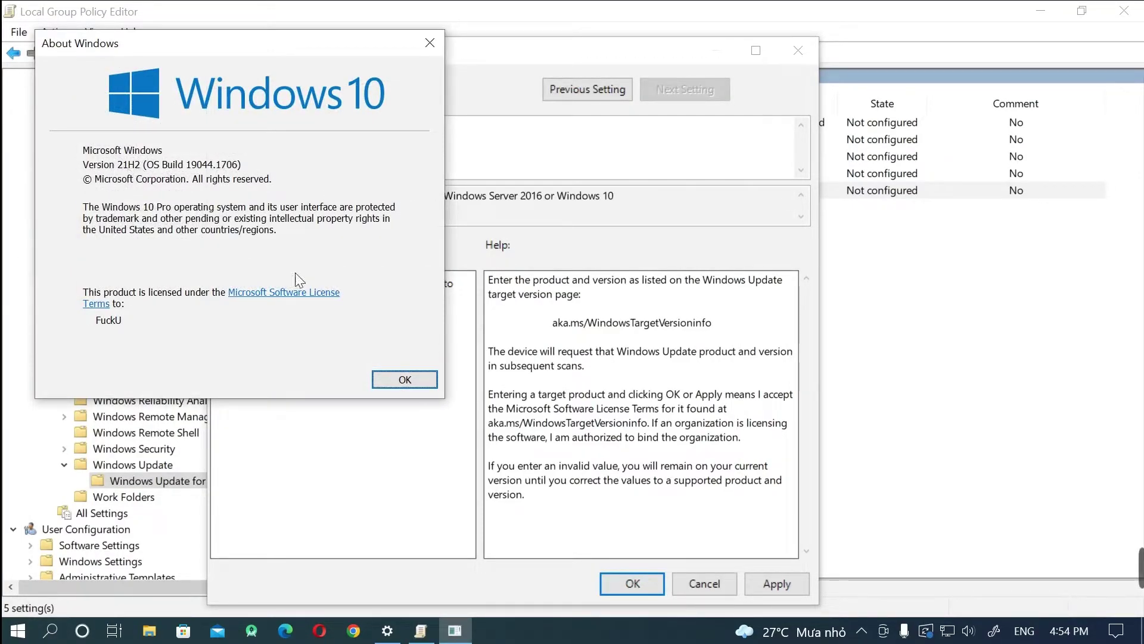
pyautogui.click(389, 380)
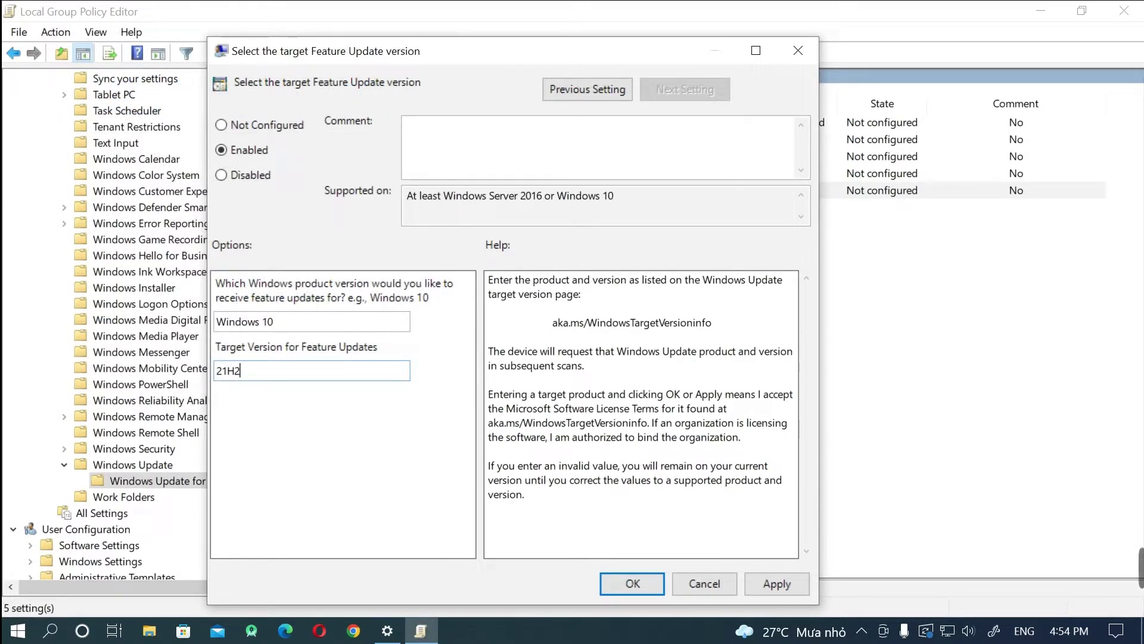
# Apply the target Feature Update version policy and close the Local Group Policy Editor.
pyautogui.click(781, 586)
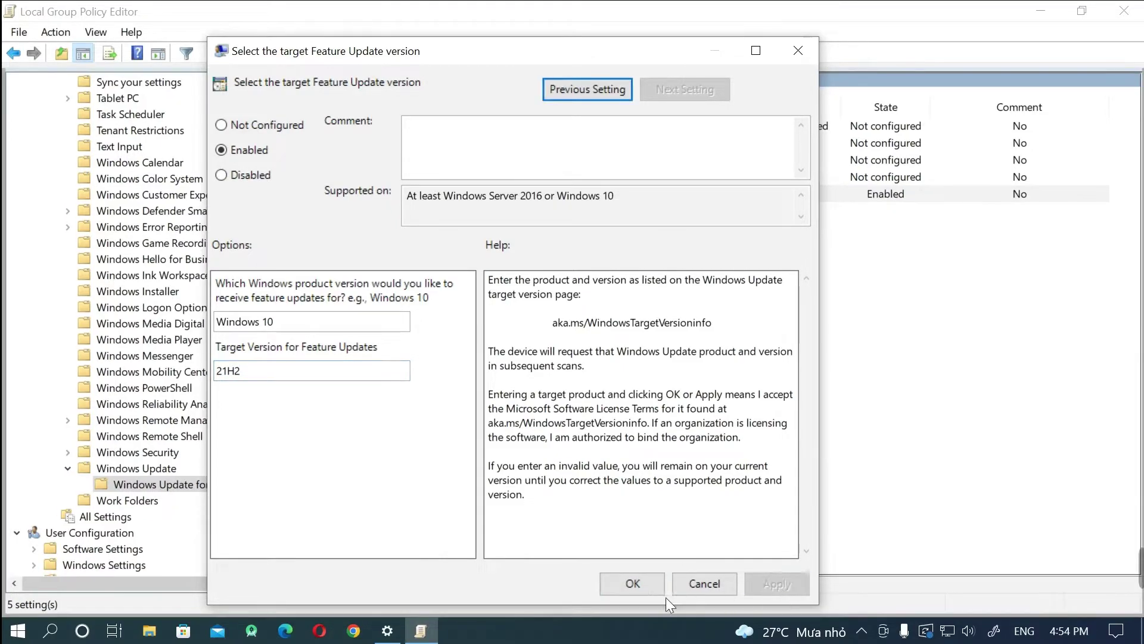
pyautogui.click(627, 590)
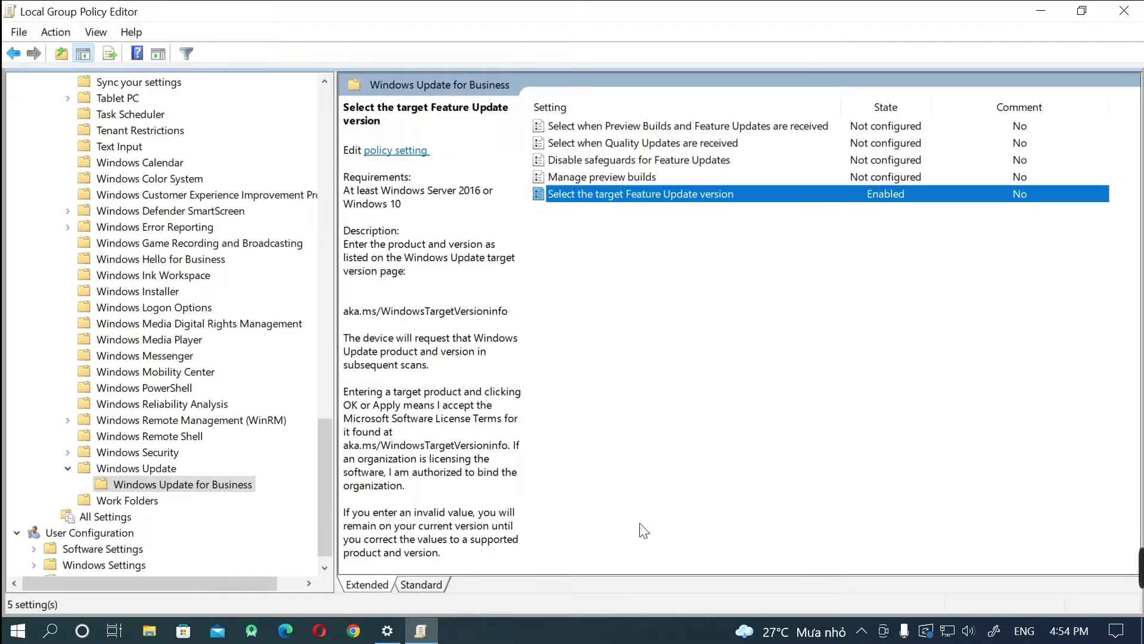
pyautogui.click(1113, 16)
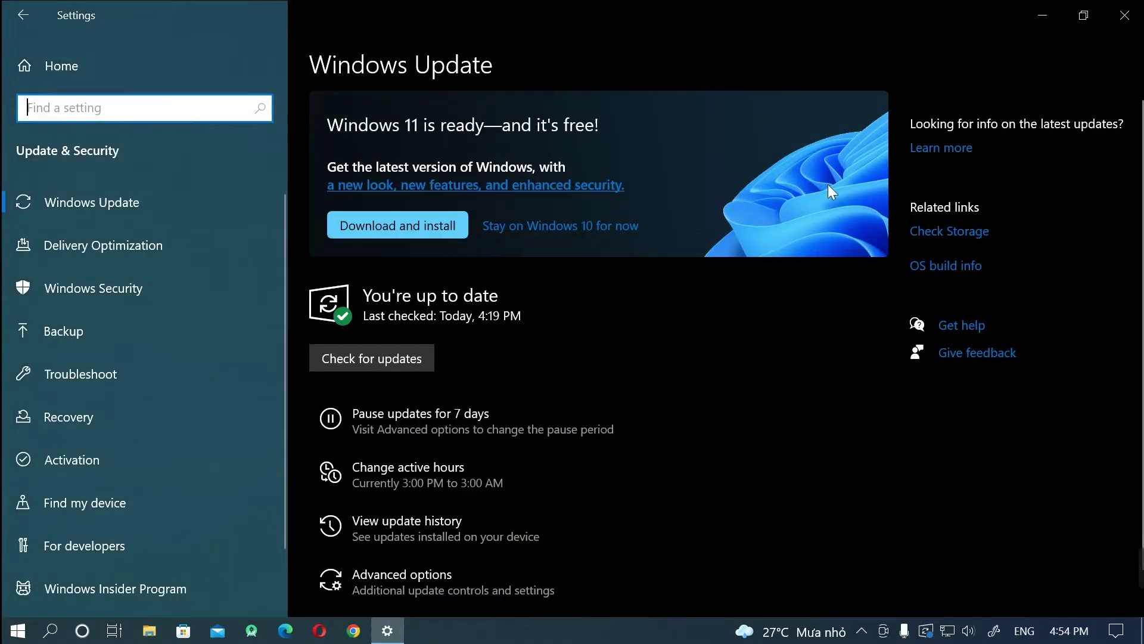
# Minimize the Settings window and open Command Prompt as administrator.
pyautogui.click(1050, 9)
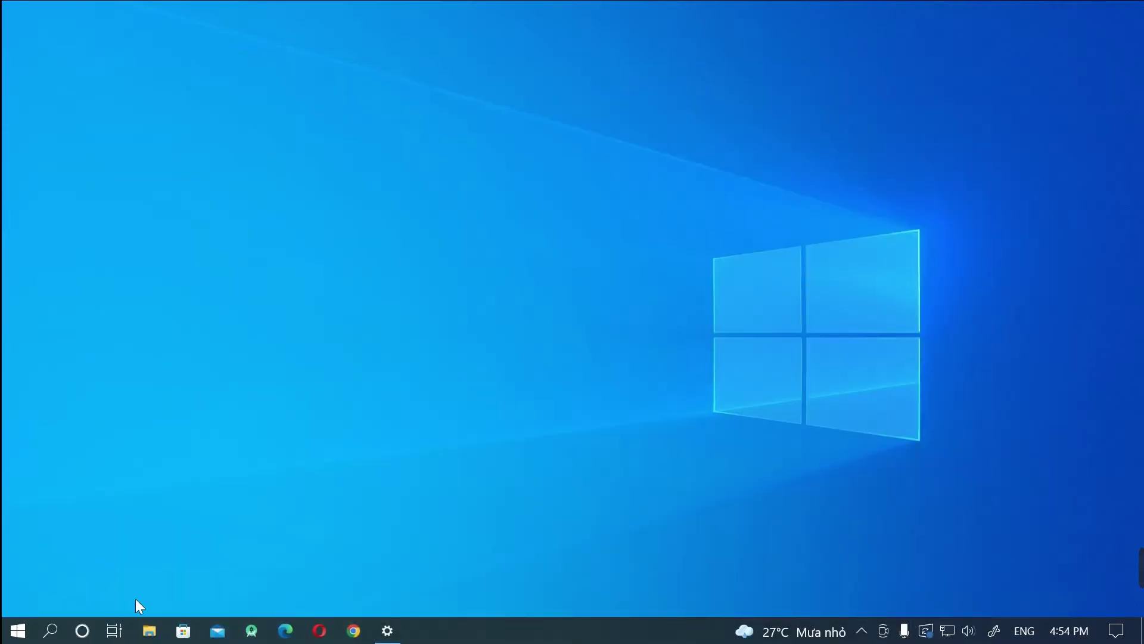
pyautogui.click(52, 631)
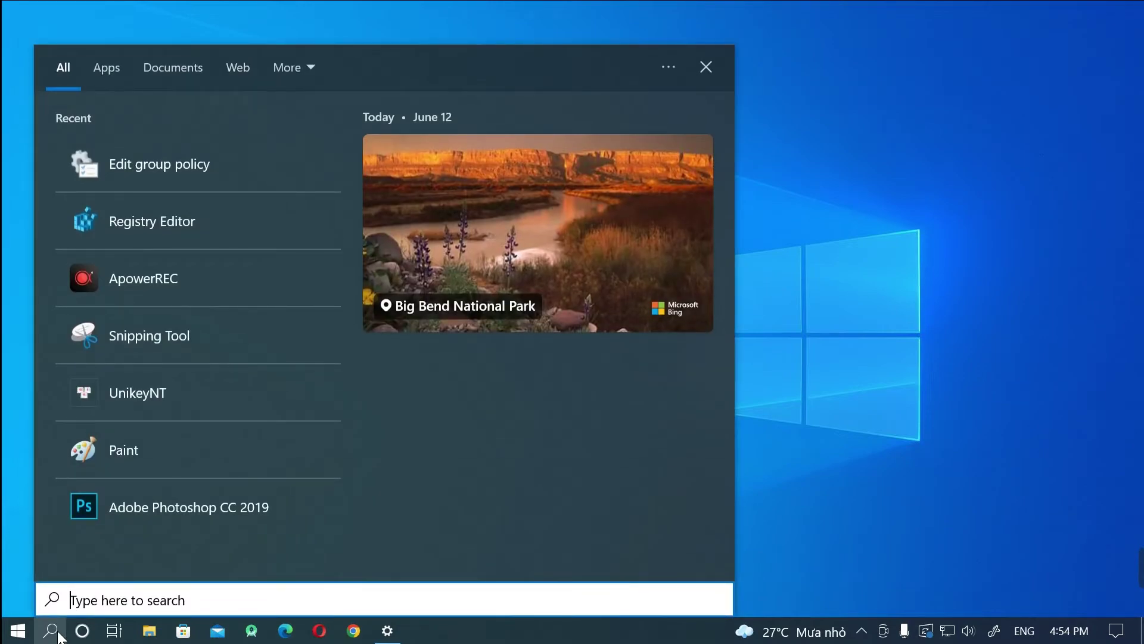
pyautogui.write('com')
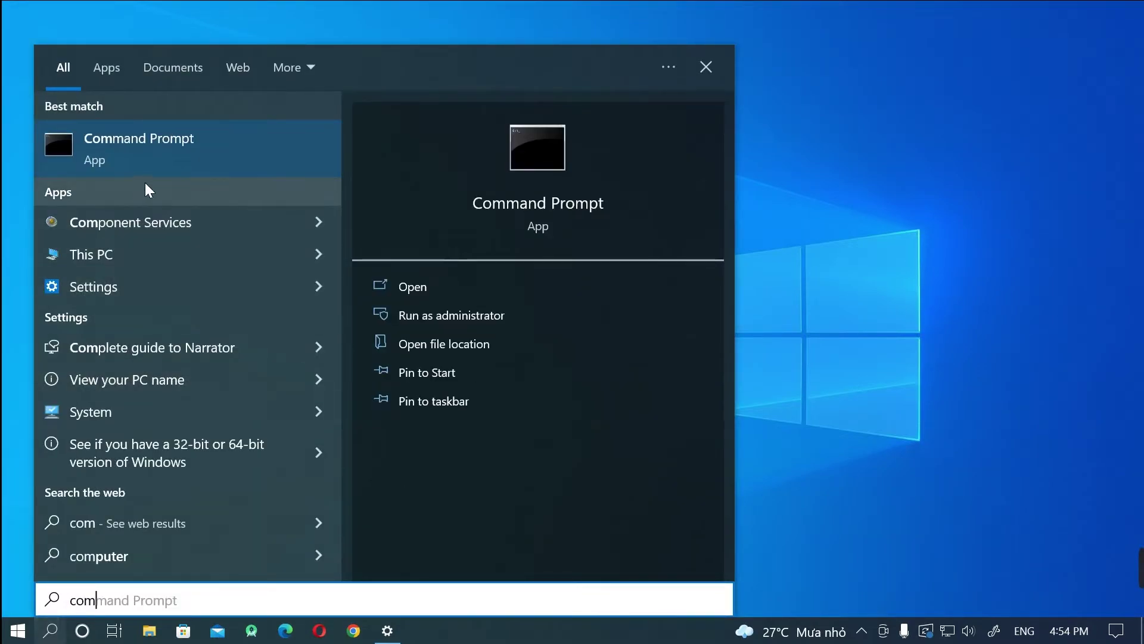
pyautogui.click(464, 315)
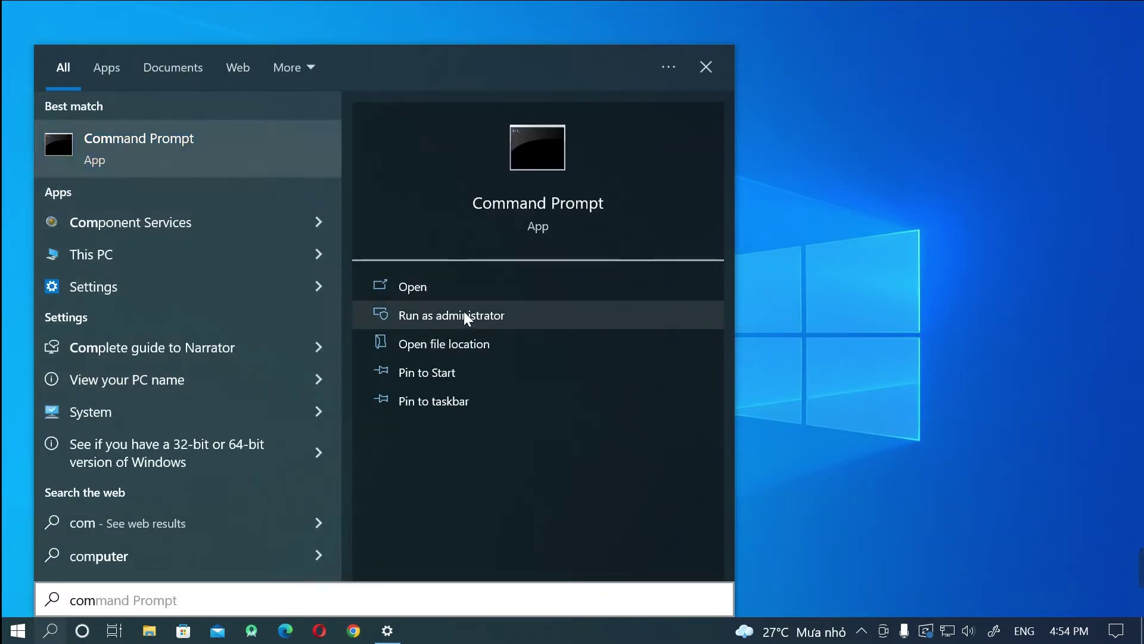
pyautogui.click(443, 319)
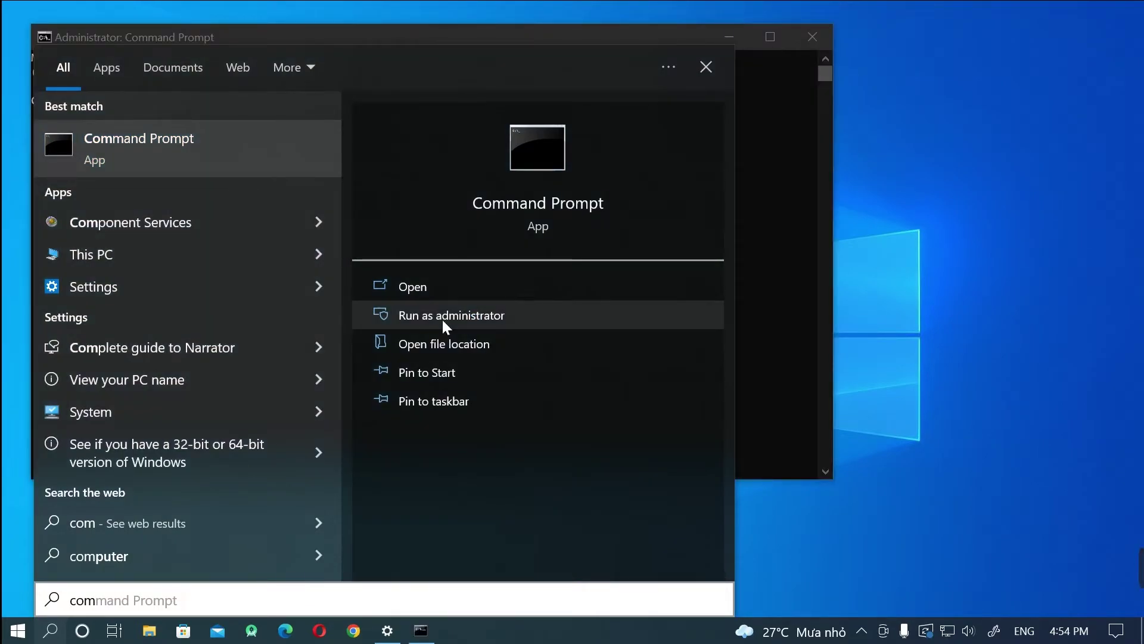
pyautogui.click(783, 271)
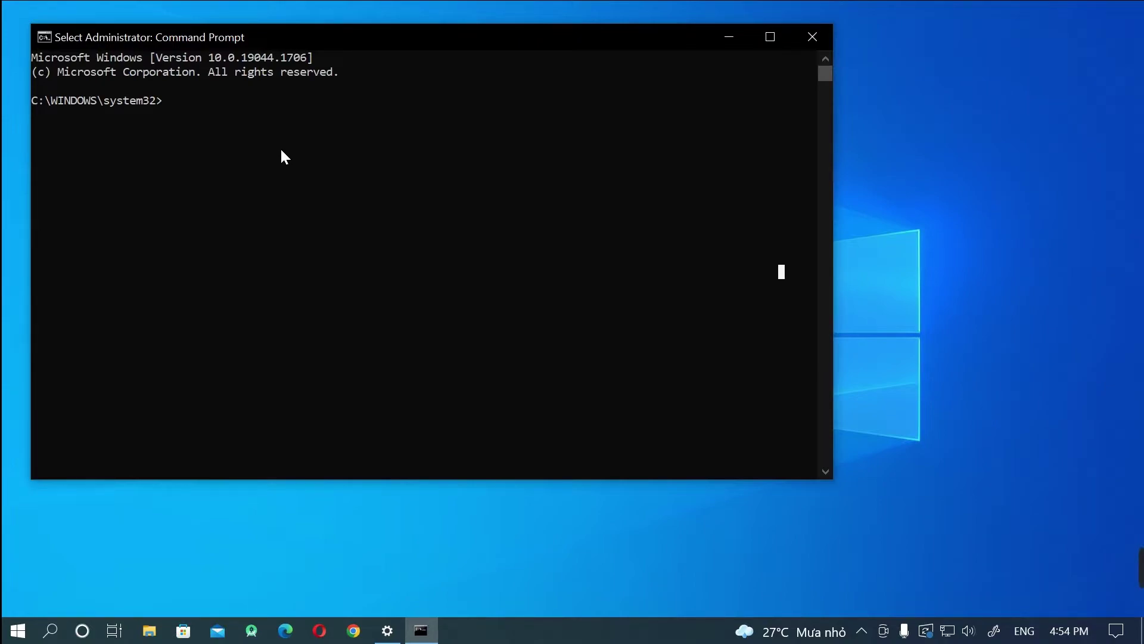
# Force a Group Policy refresh with the command gpupdate /force, and close Command Prompt.
pyautogui.write('gpupdate /force')
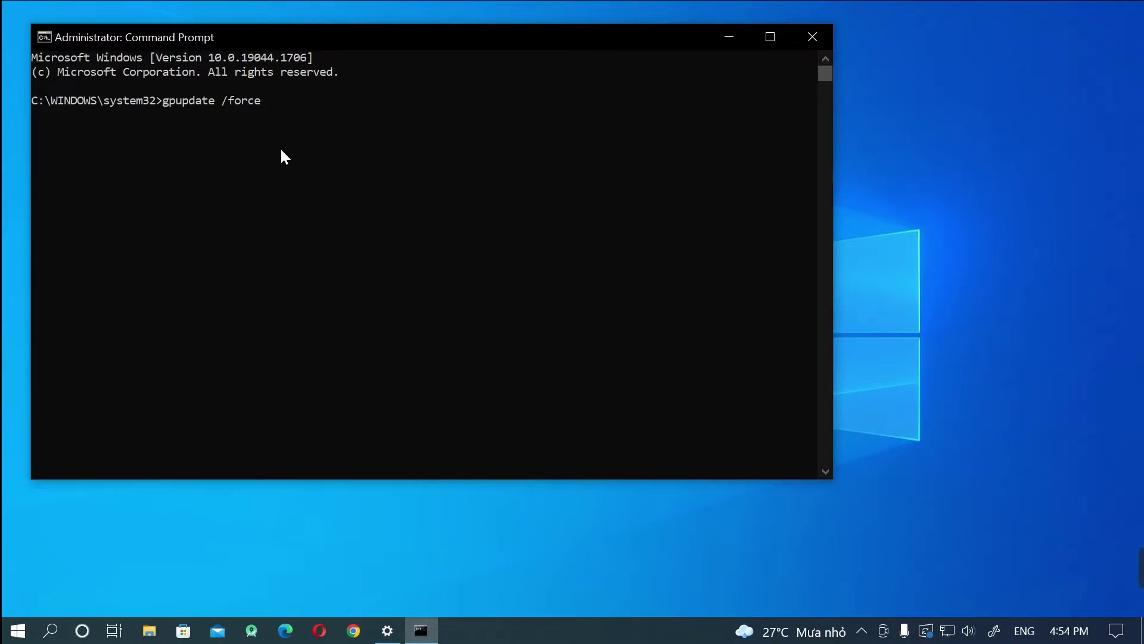
pyautogui.press('Return')
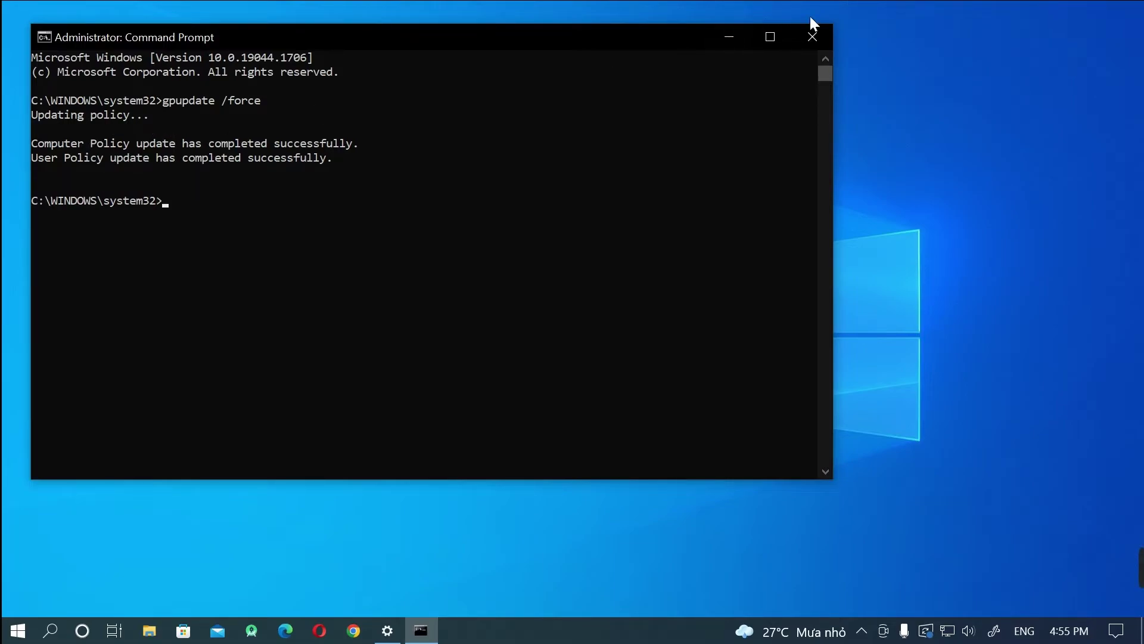
pyautogui.click(813, 37)
# Restore Settings, check the Windows Update page for a notice about managed settings, and close Settings.
pyautogui.click(387, 631)
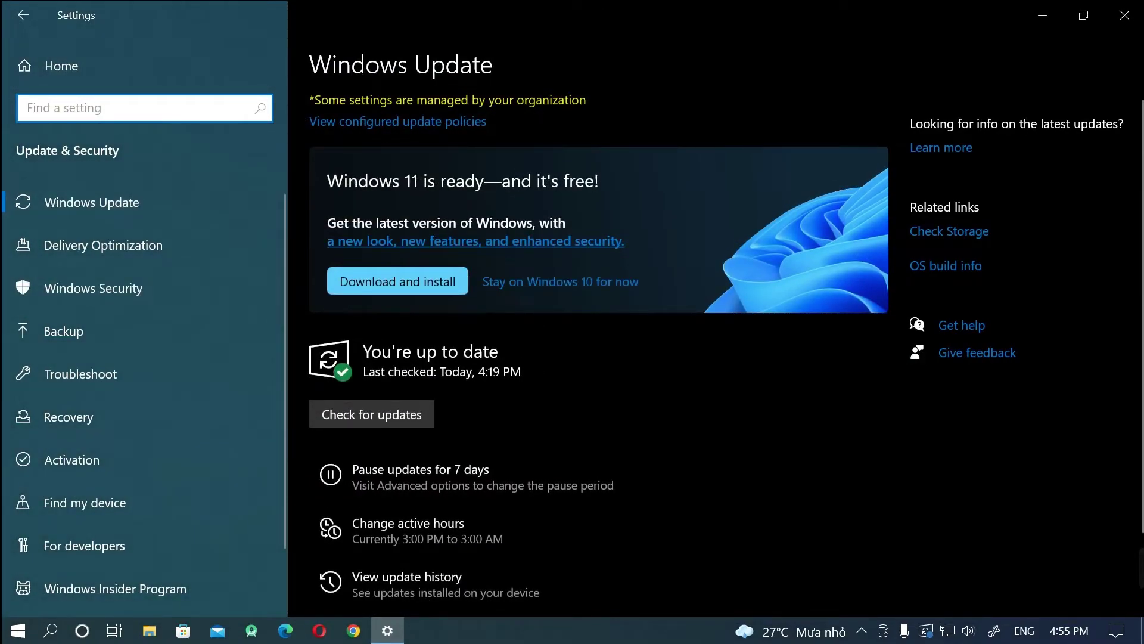
pyautogui.moveTo(314, 100); pyautogui.dragTo(586, 97)
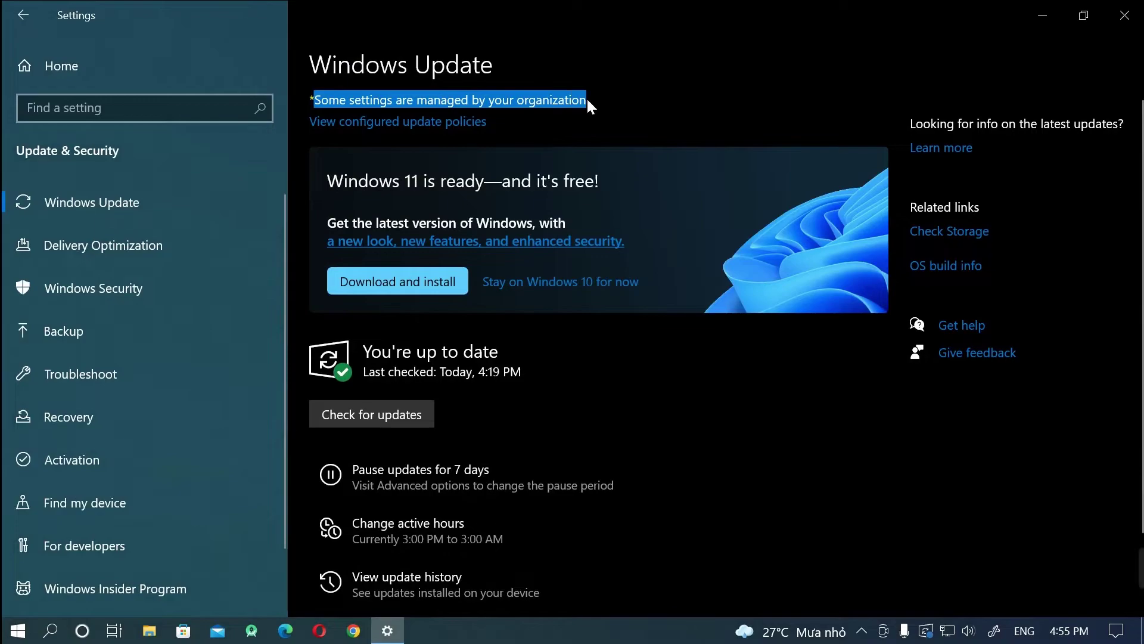
pyautogui.click(510, 128)
pyautogui.click(1124, 15)
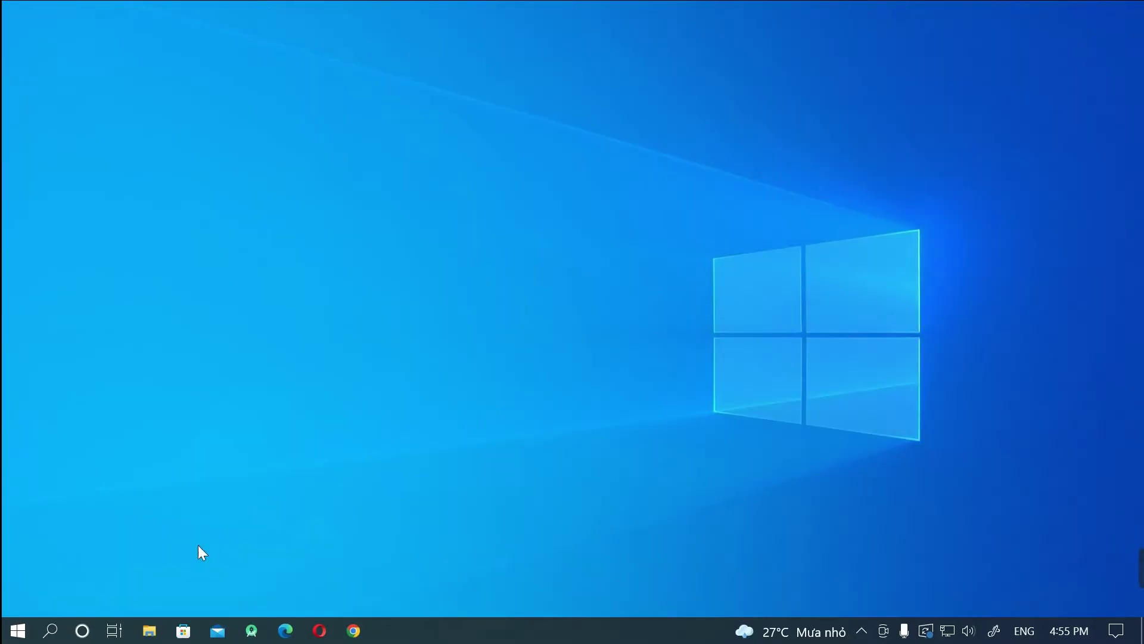
# Reopen Settings at Windows Update, review the configured update policies, and return to the Windows Update page.
pyautogui.click(14, 632)
pyautogui.click(27, 549)
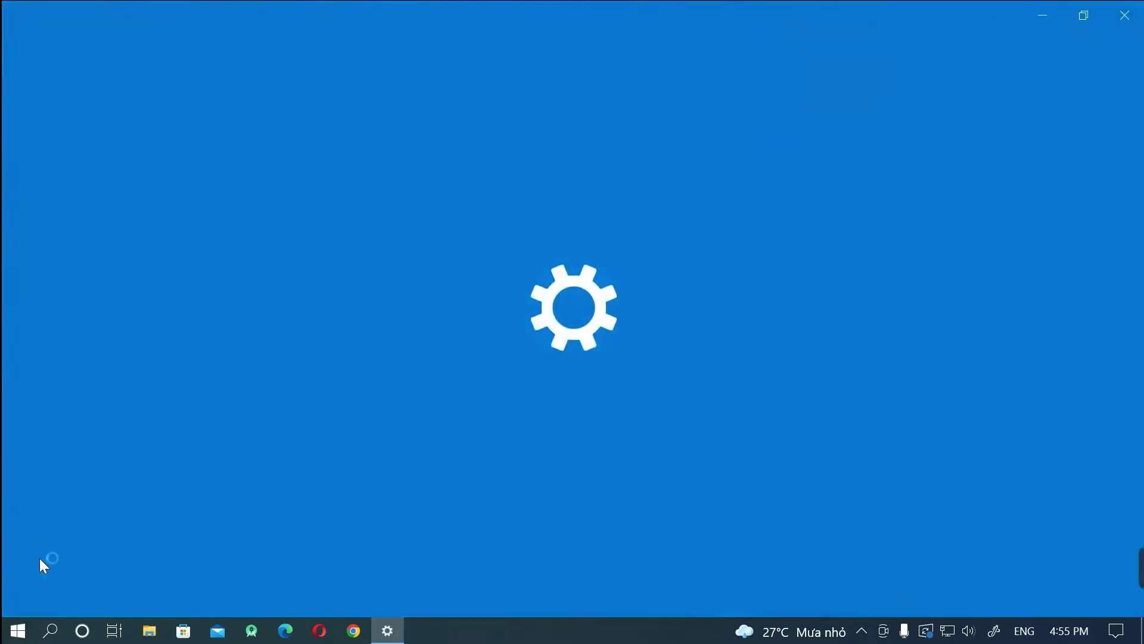
pyautogui.click(220, 571)
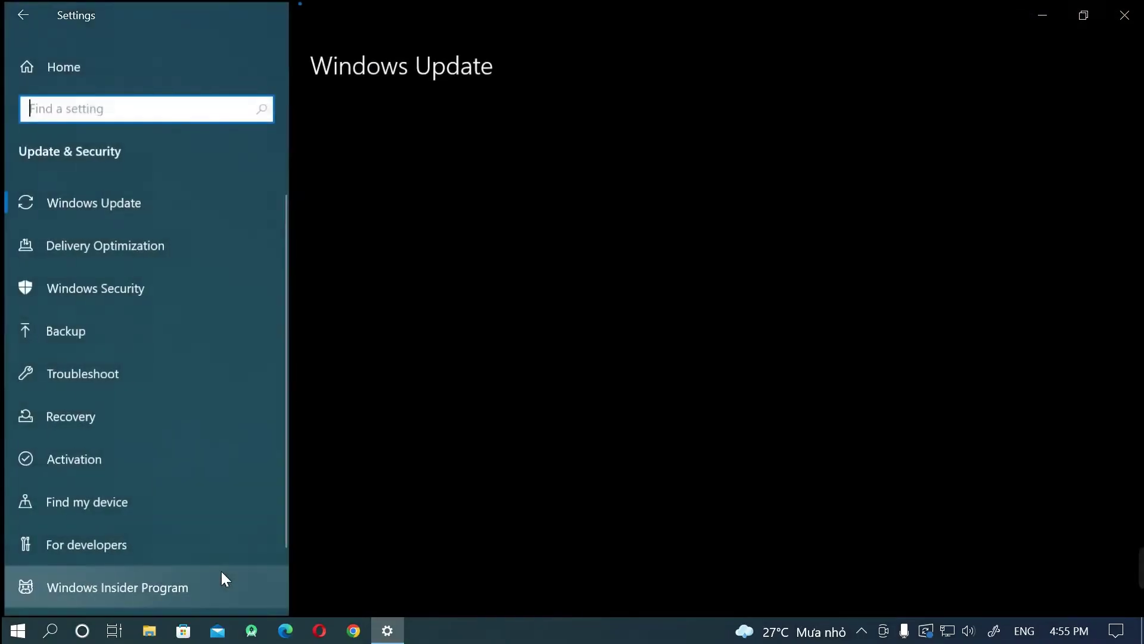
pyautogui.click(61, 201)
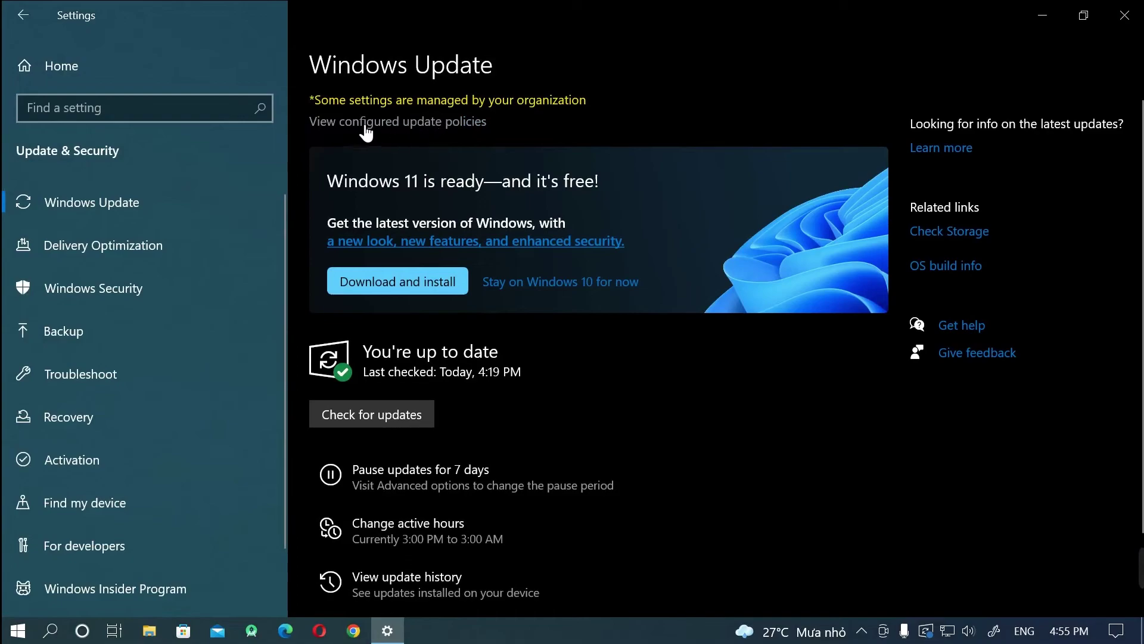
pyautogui.click(363, 119)
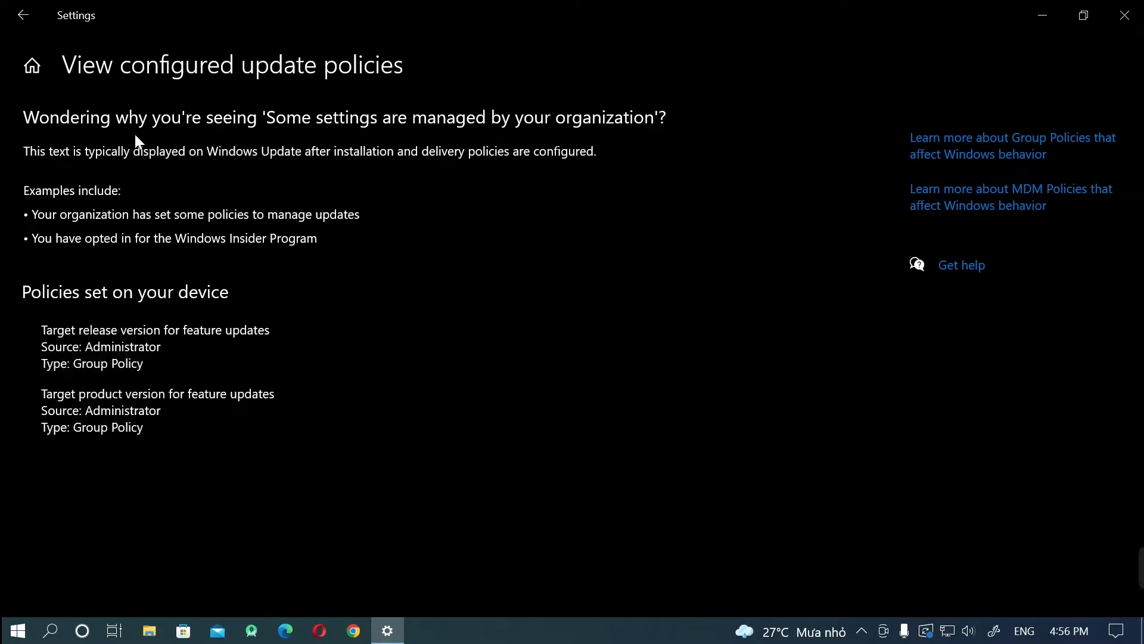
pyautogui.click(26, 16)
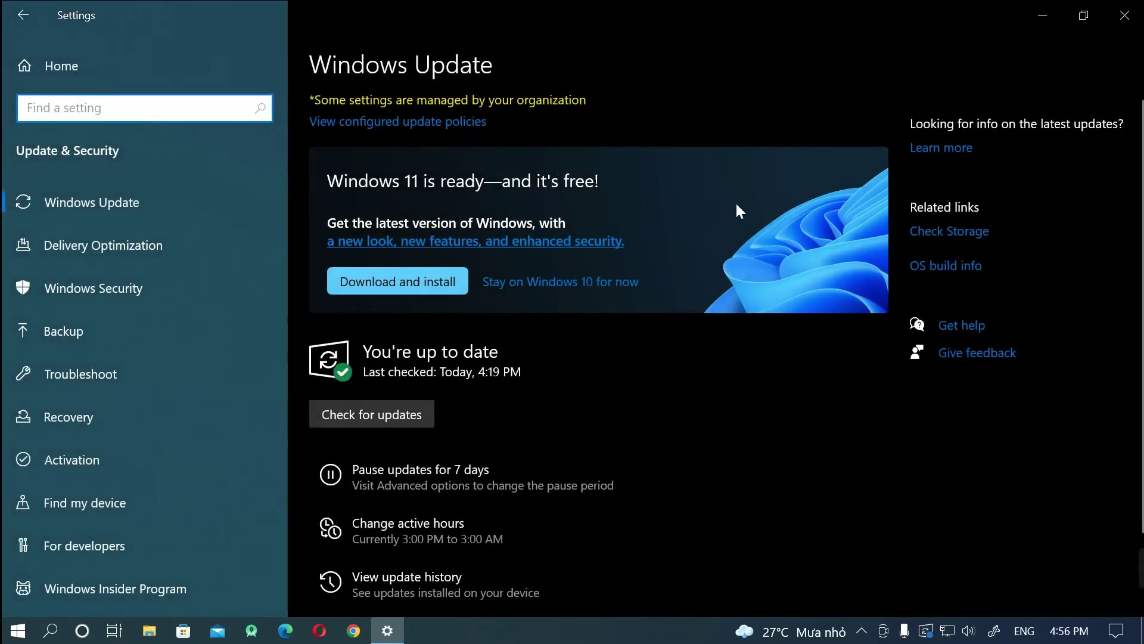
# Check for updates in Windows Update and examine which optional quality update is offered.
pyautogui.click(370, 413)
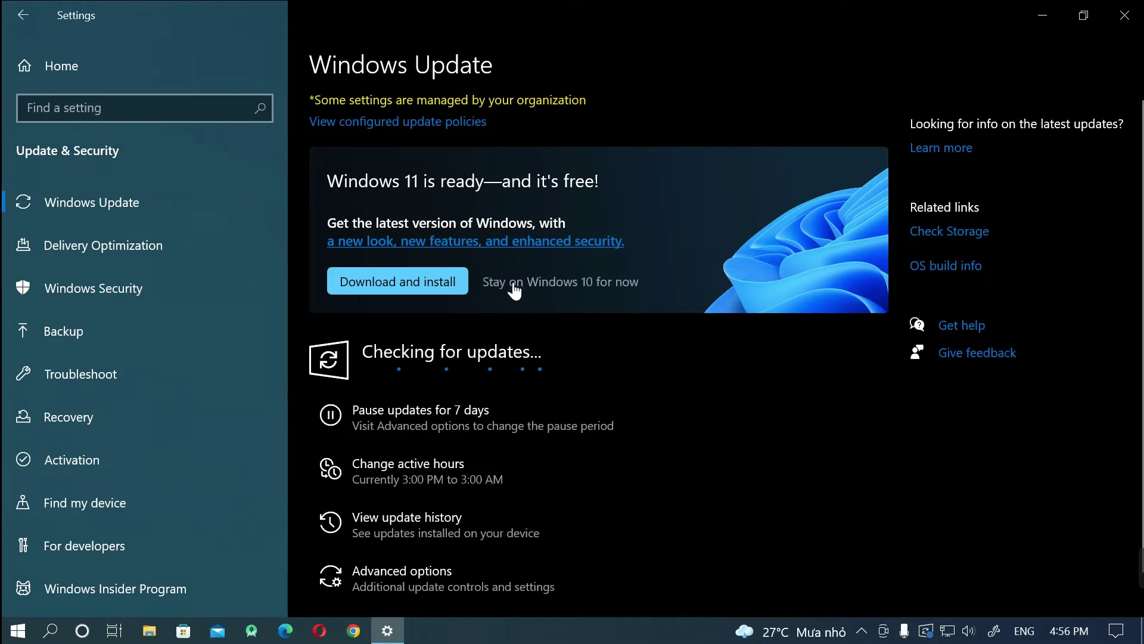
pyautogui.click(449, 283)
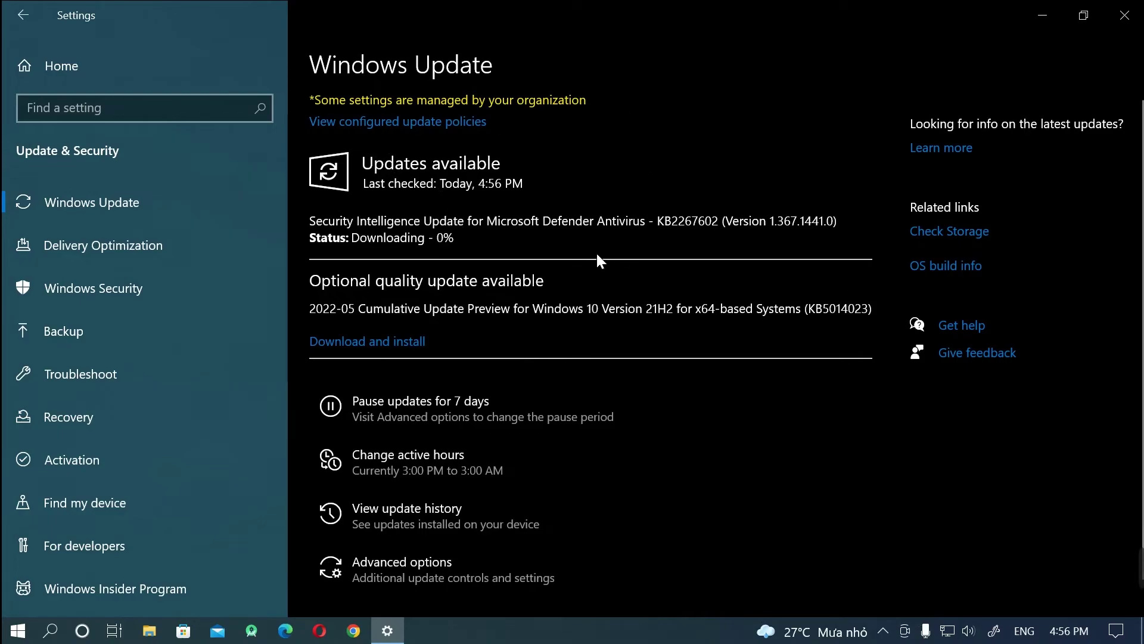
pyautogui.moveTo(309, 308); pyautogui.dragTo(873, 308)
pyautogui.moveTo(316, 308); pyautogui.dragTo(873, 309)
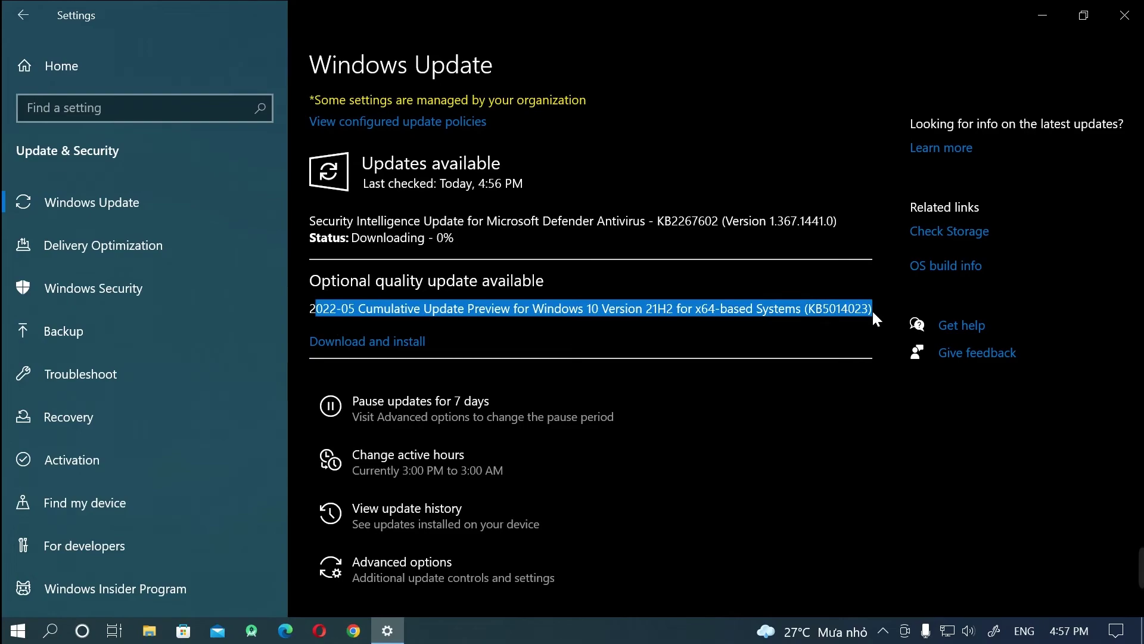
pyautogui.click(382, 346)
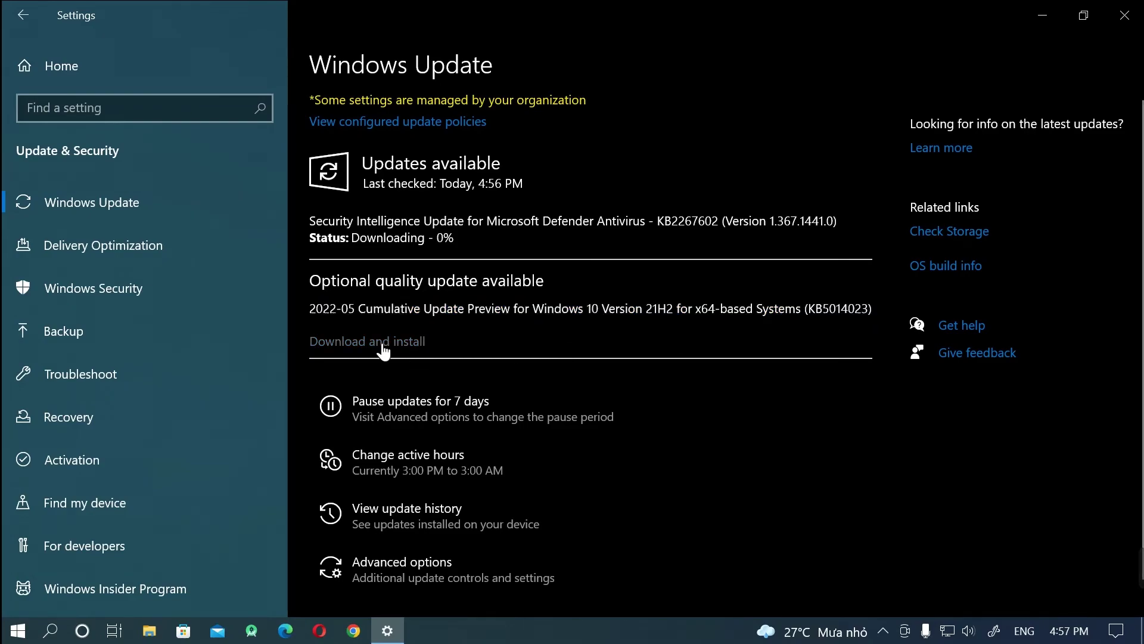